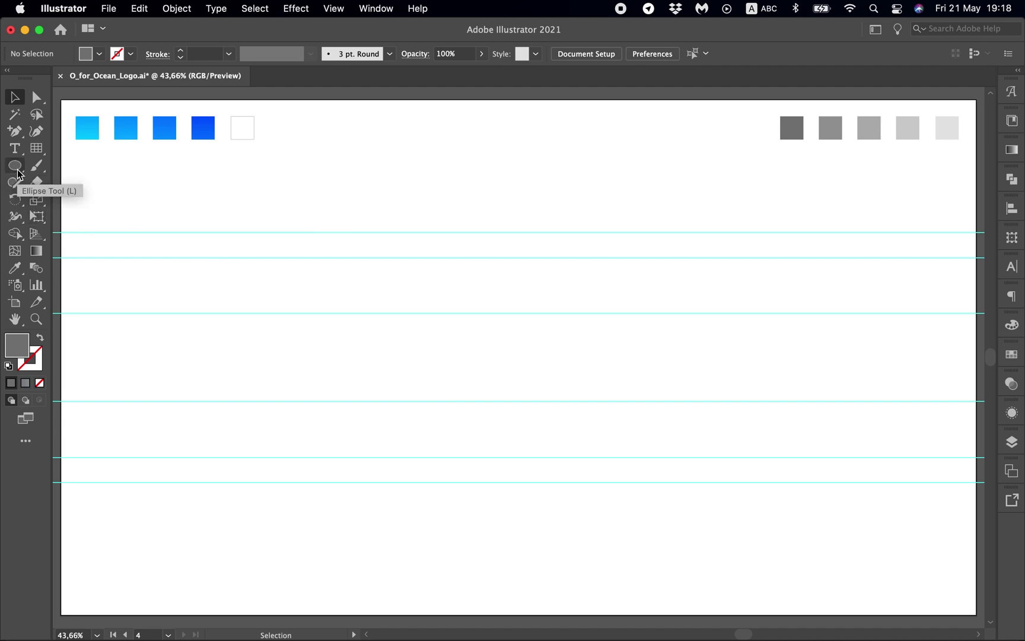
Draw a grey square spanning the outermost horizontal guides and centre it horizontally on the artboard.
key("m")
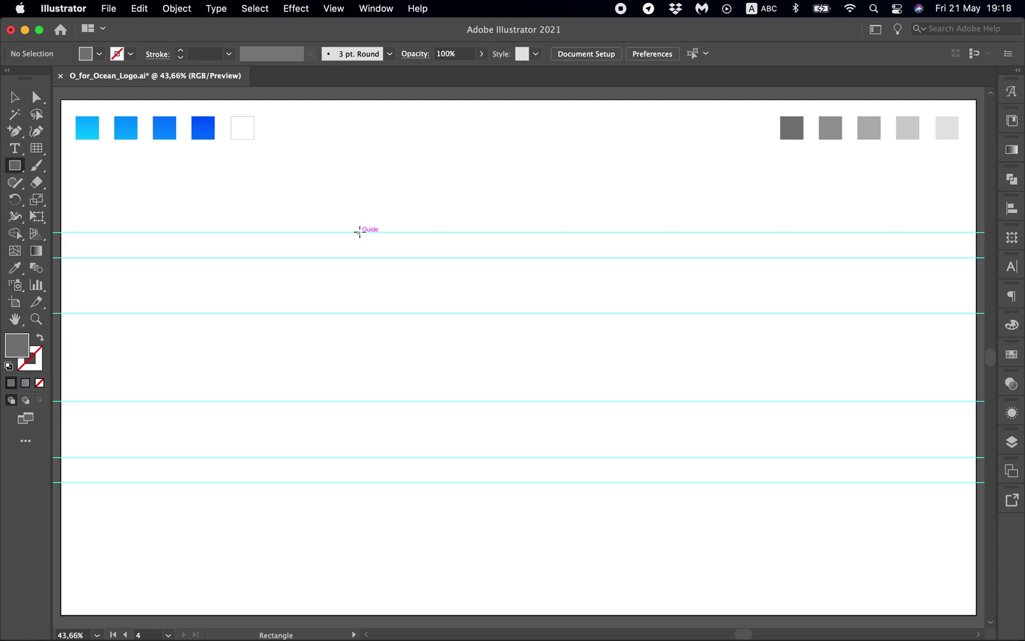
left_click_drag(359, 232, 608, 414)
key("v")
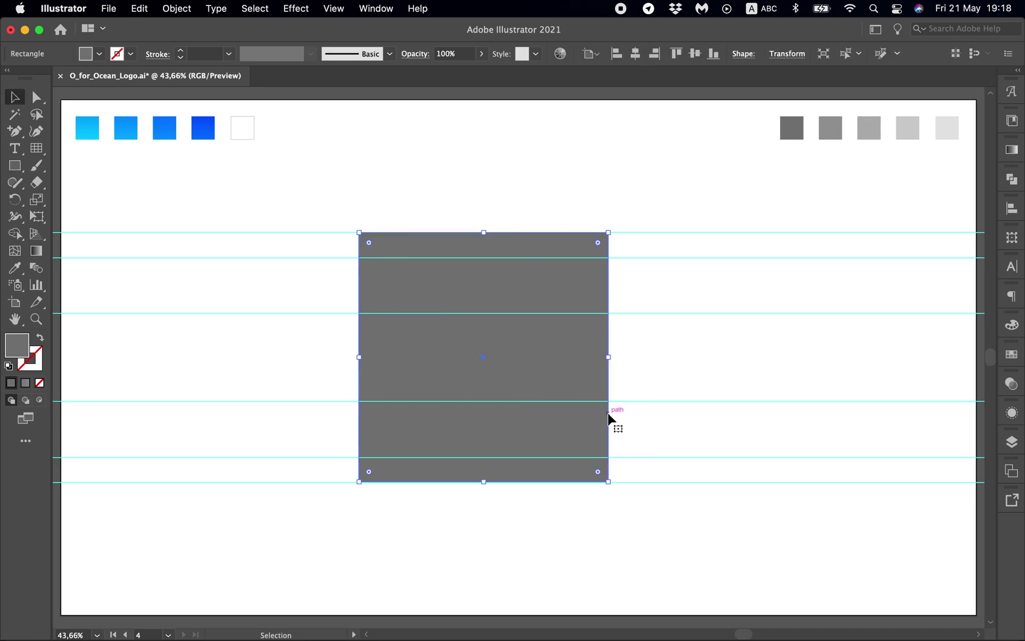
left_click(636, 54)
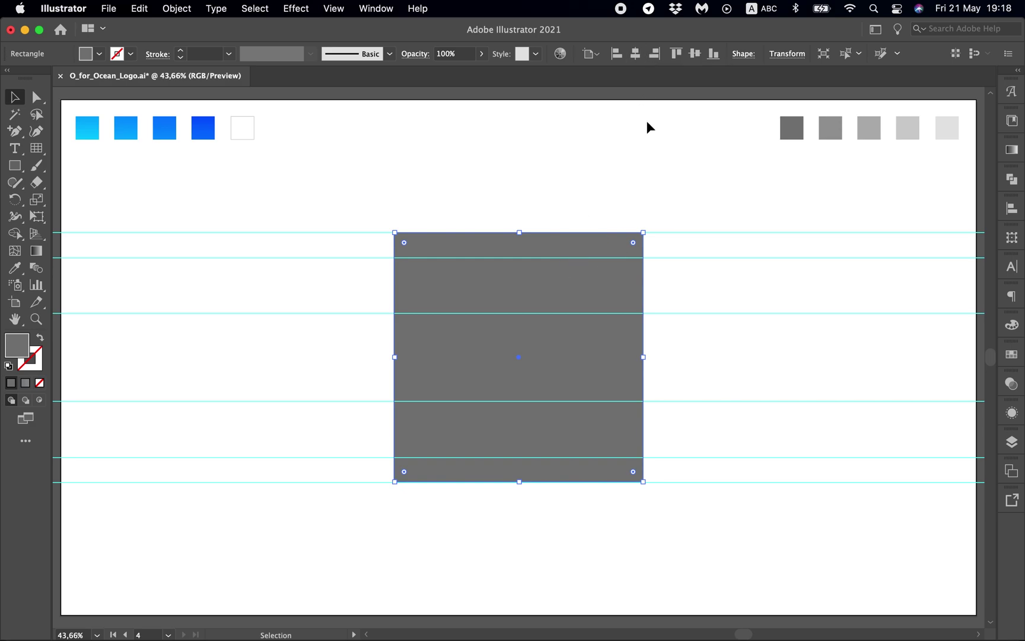
left_click(610, 178)
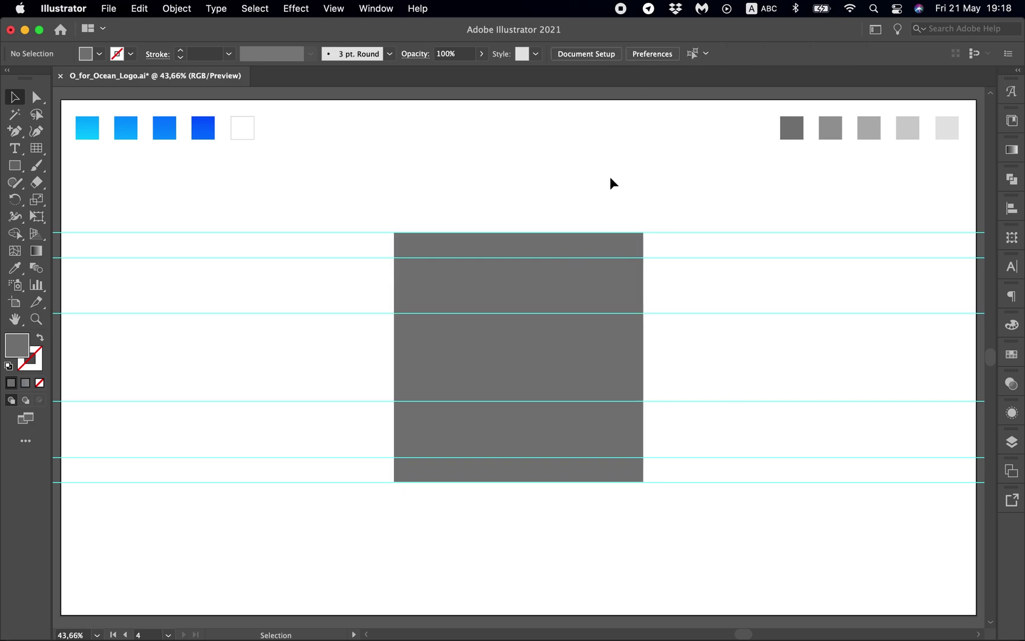
Draw a circle between the second and fifth guides, fill it white, and centre it horizontally over the square.
key("l")
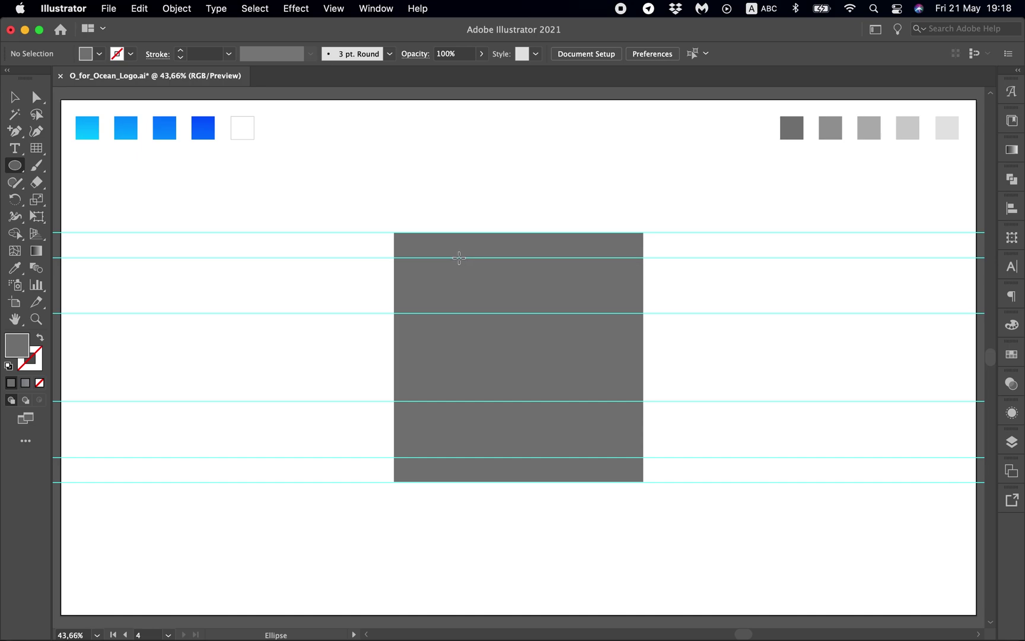
left_click_drag(458, 257, 659, 400)
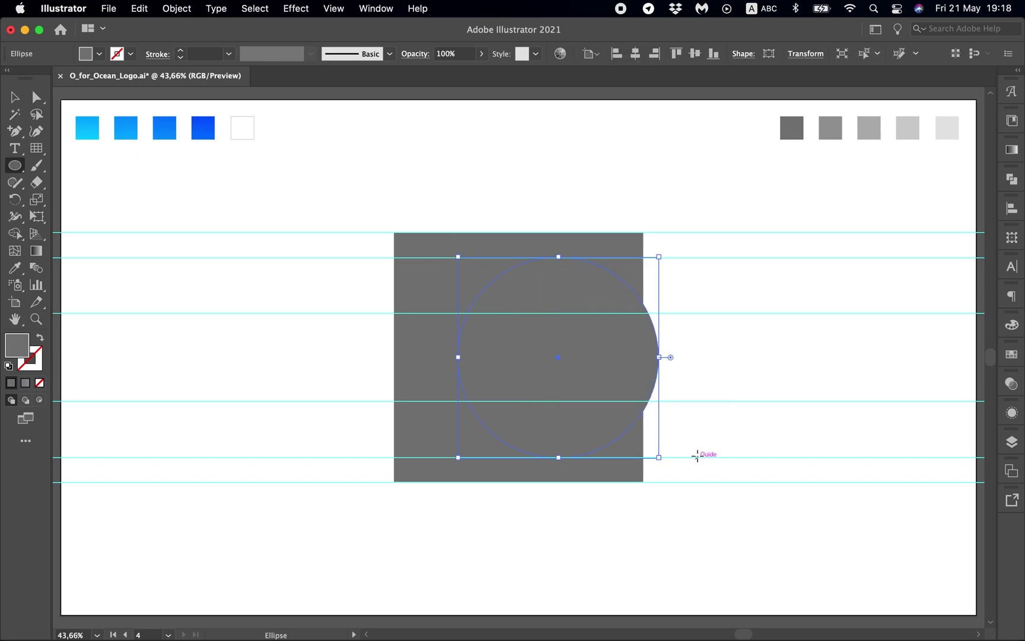
key("v")
key("i")
left_click(767, 366)
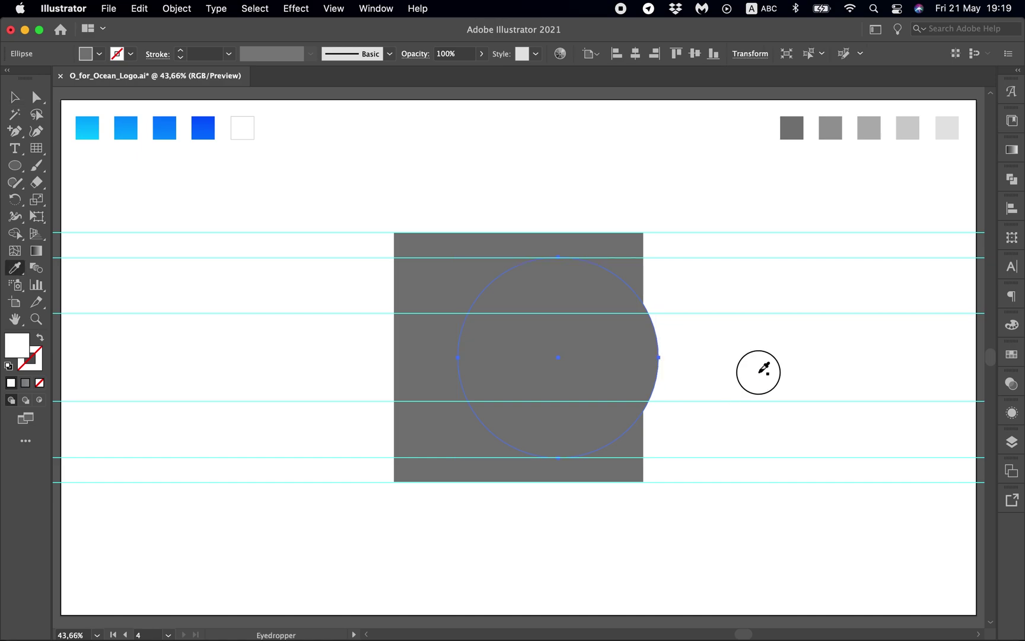
key("v")
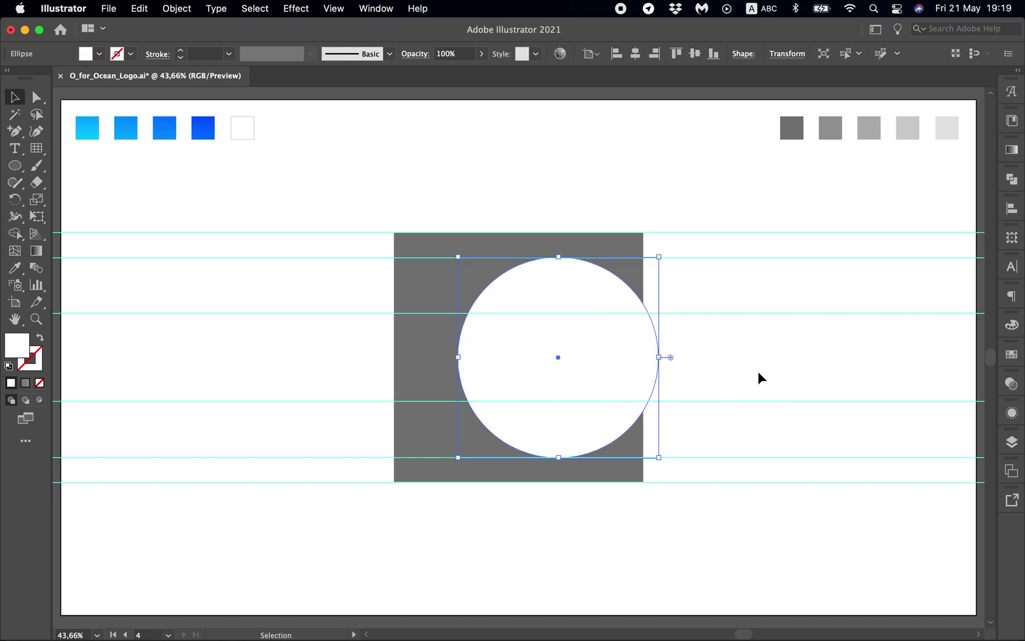
left_click(635, 53)
left_click(716, 339)
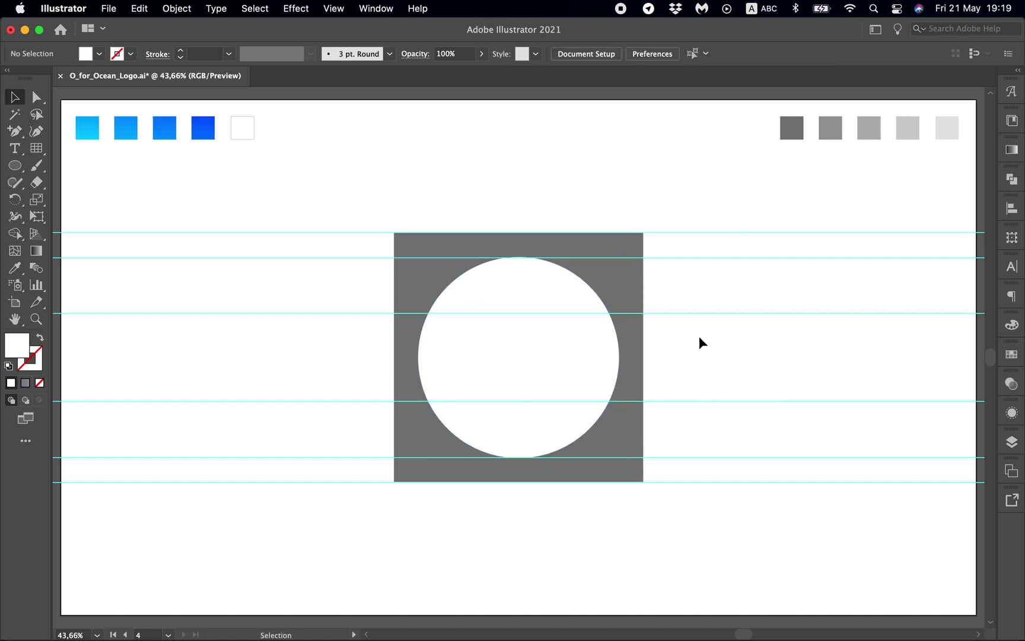
Duplicate the white circle in place and scale the copy down around its centre to fit the two inner guides.
left_click(535, 355)
key("a")
key("v")
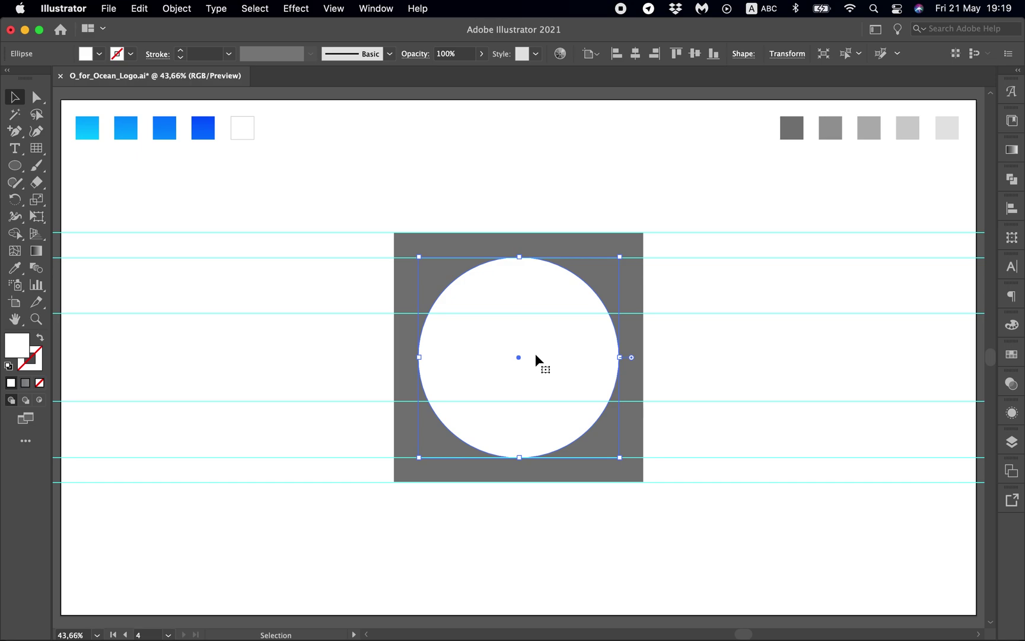
key("a")
key("v")
key("a")
key("v")
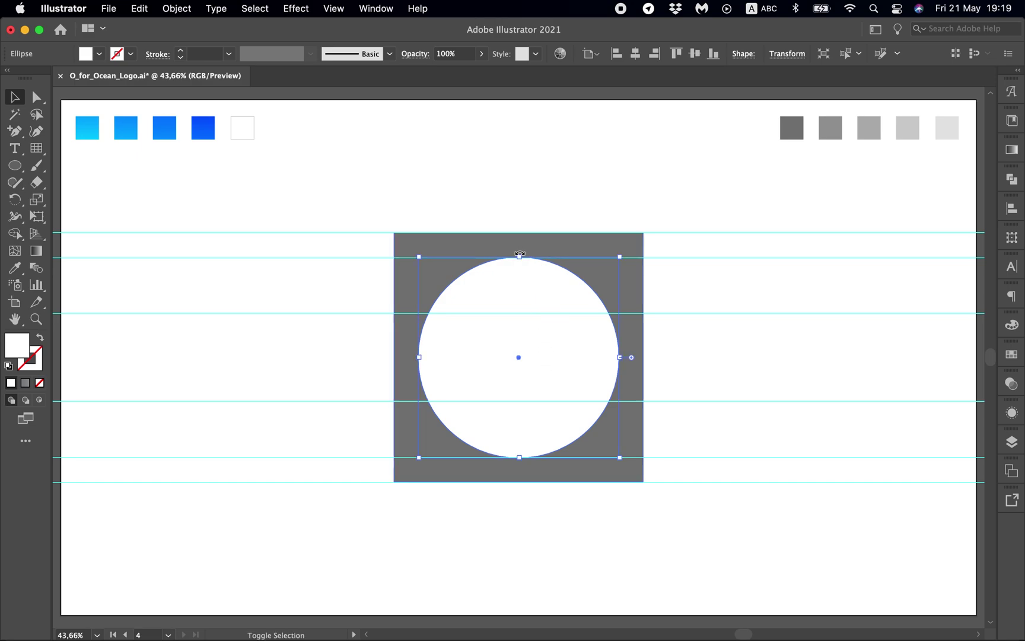
left_click_drag(521, 256, 514, 314)
Cut the inner circle out of the large white circle with the Shape Builder tool to form an O-shaped ring.
key("a")
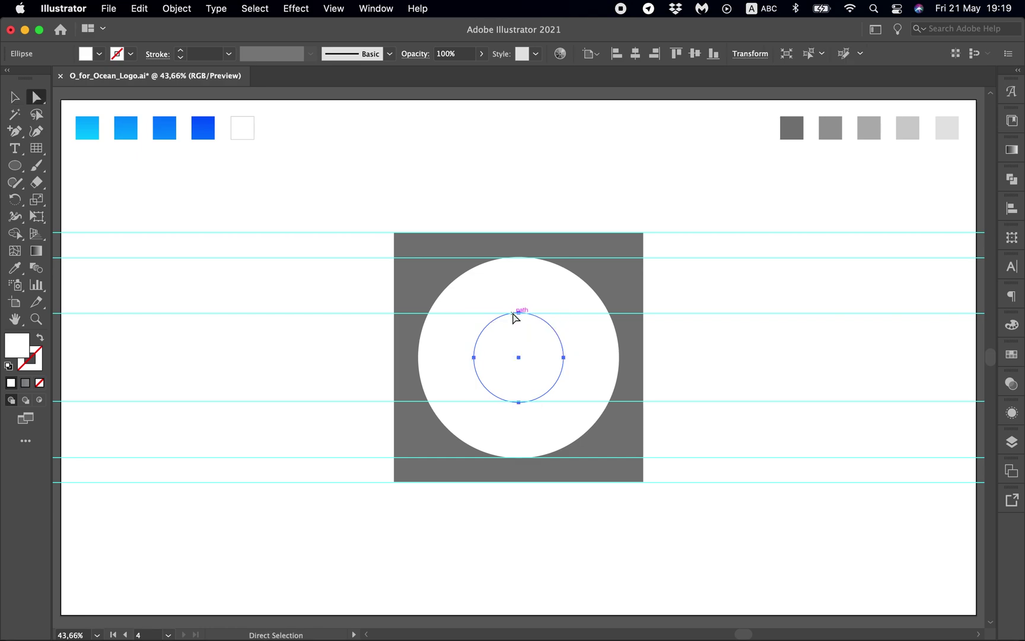
left_click(554, 300, "shift")
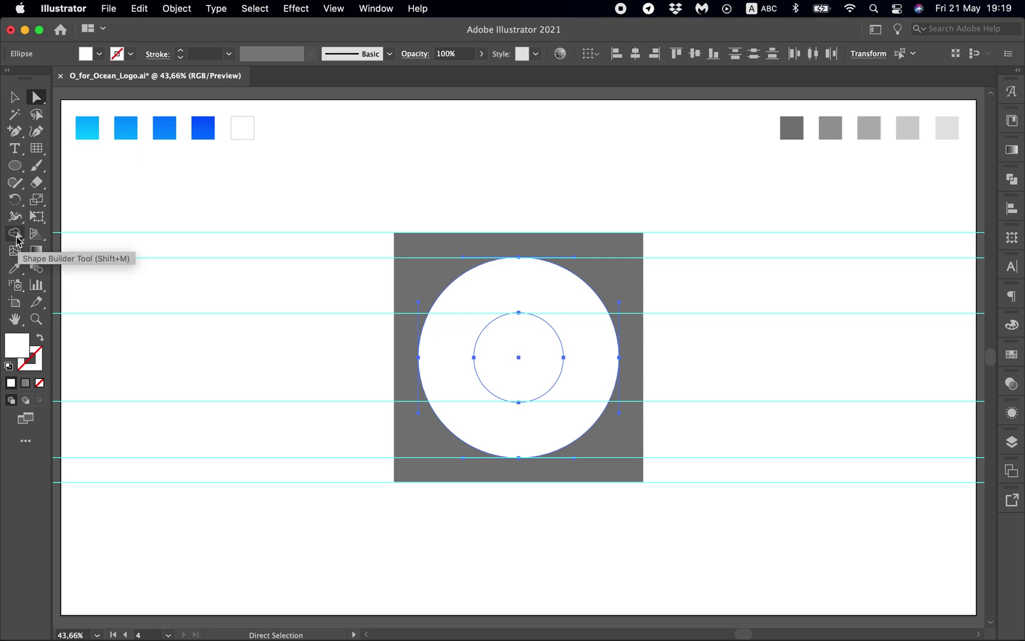
left_click(16, 237)
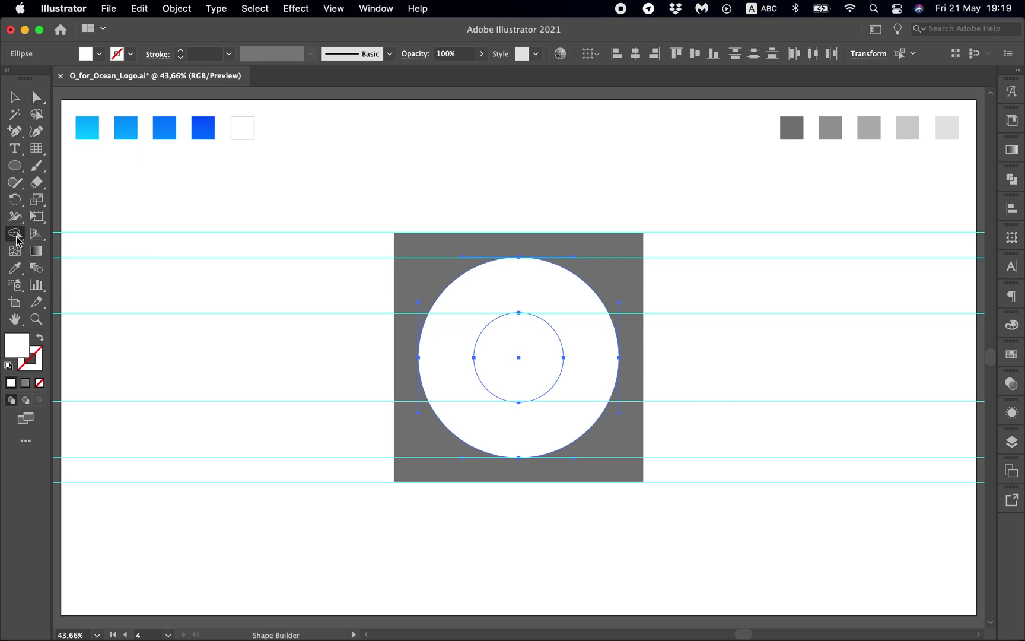
left_click(510, 361)
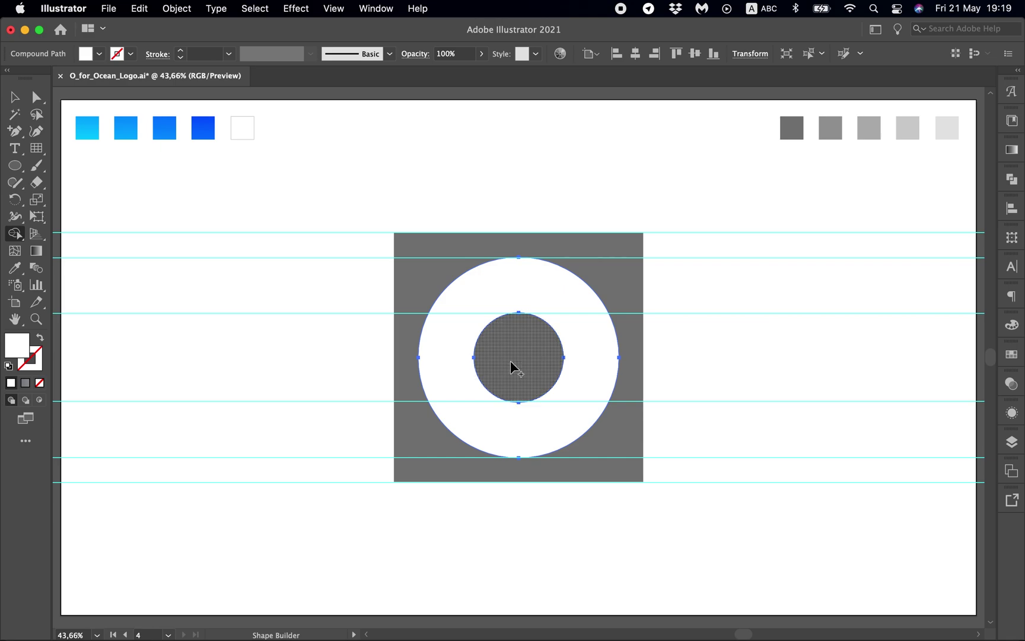
left_click(698, 345)
key("a")
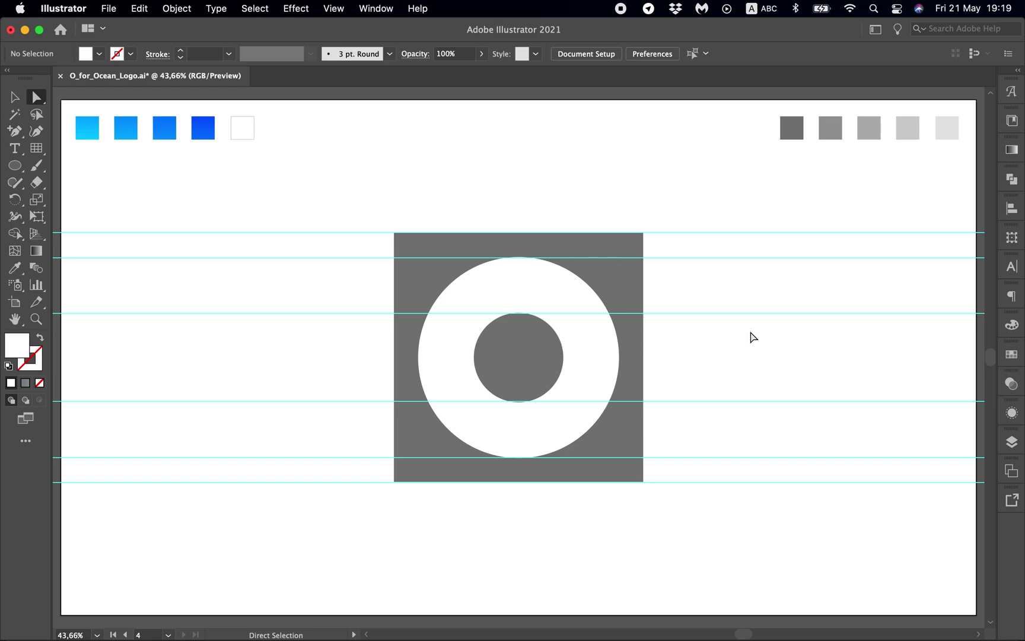
Hide the guides.
key("v")
key("super+semicolon")
key("a")
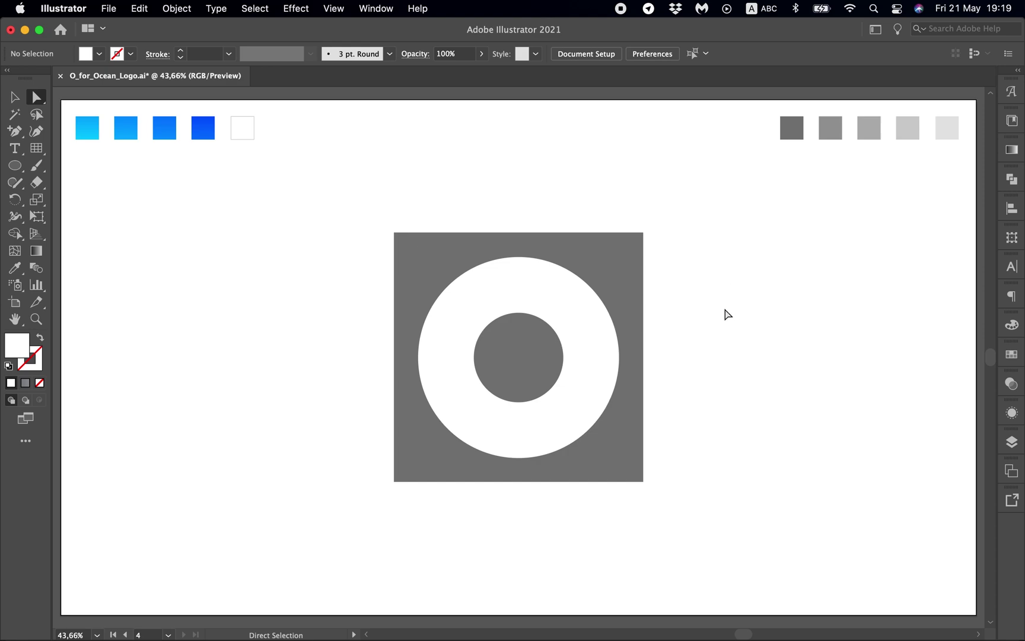
Duplicate the grey square in place and reduce the copy's height to a strip across the top, ending just above the ring's hole.
key("v")
left_click(622, 275)
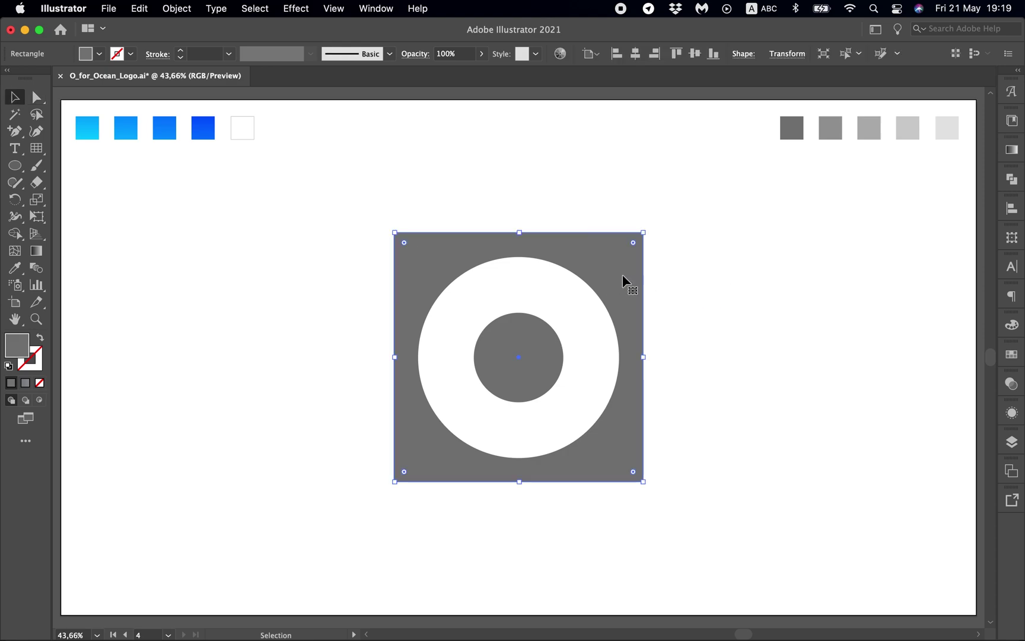
key("a")
key("v")
left_click_drag(519, 486, 542, 304)
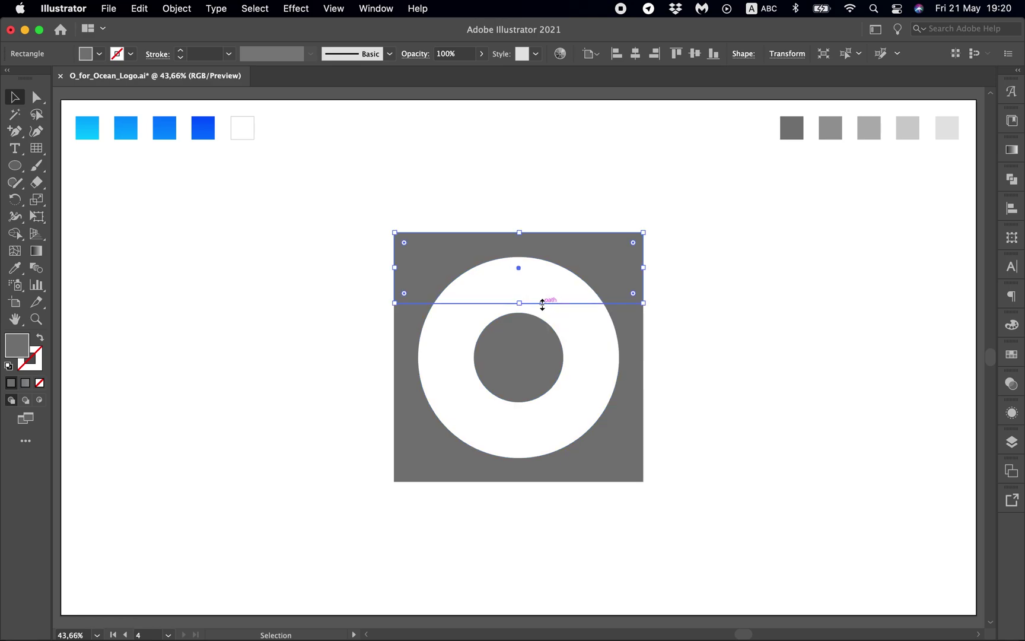
Swap the white ring's fill and stroke so it becomes a 1 pt white outline without fill.
left_click(555, 365)
left_click(580, 353)
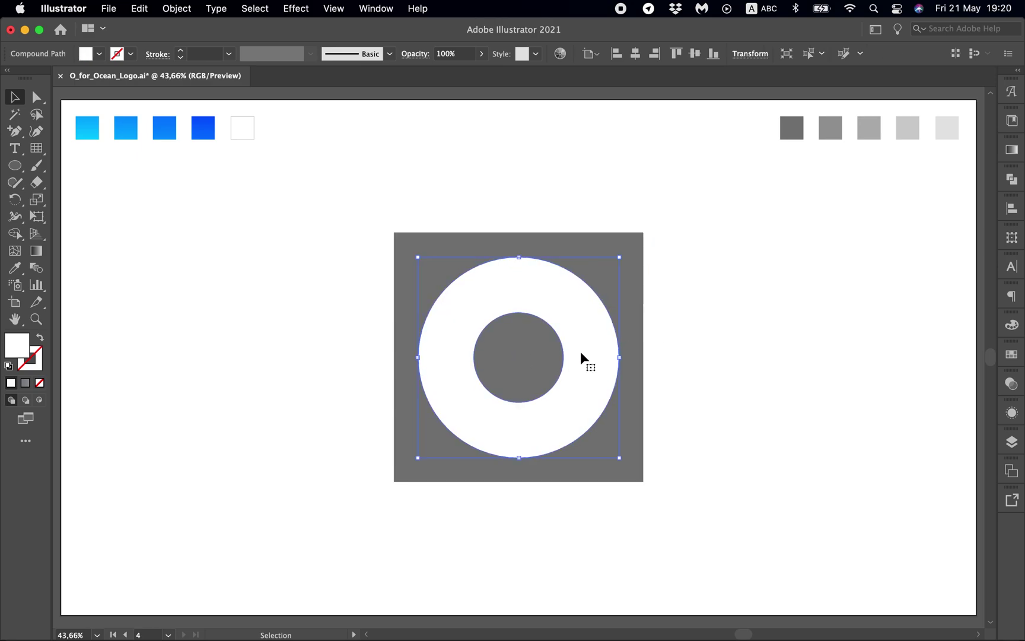
key("shift+x")
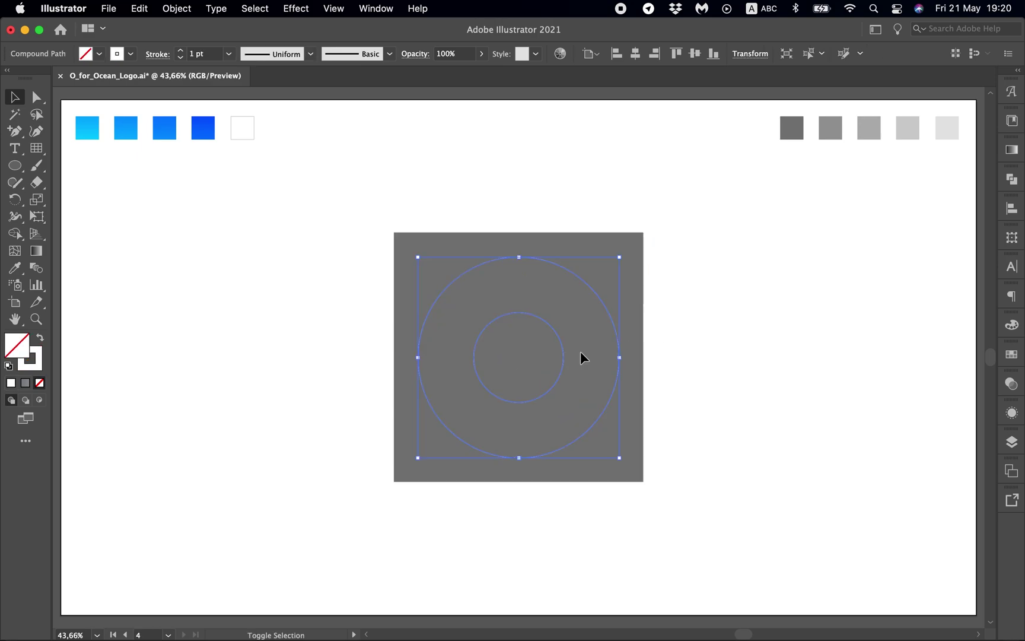
Recolour the top strip with the second-darkest grey swatch using the Eyedropper.
key("a")
left_click(620, 292)
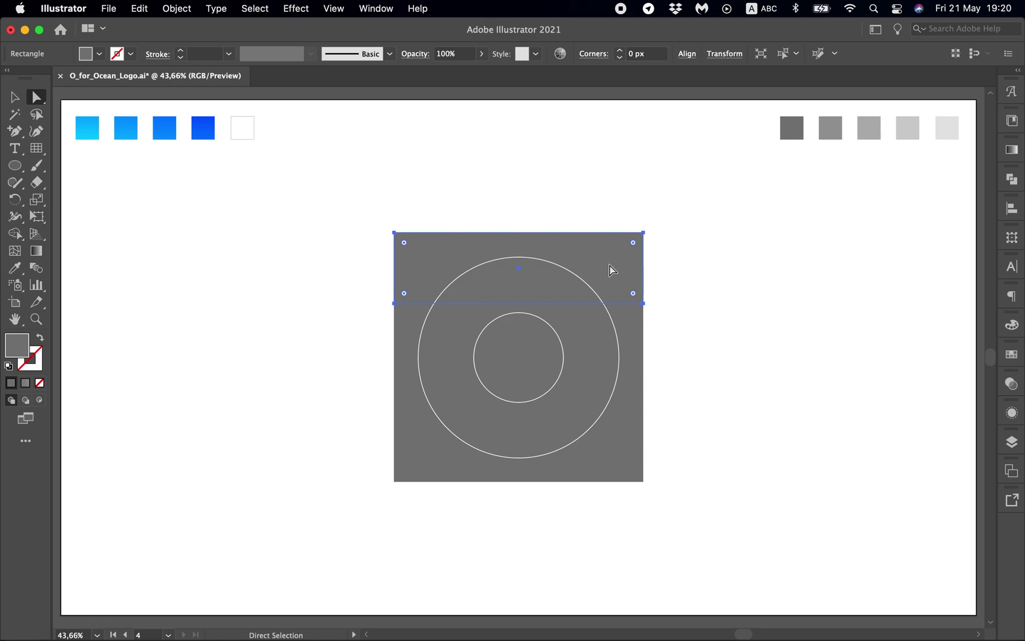
key("i")
left_click(829, 129)
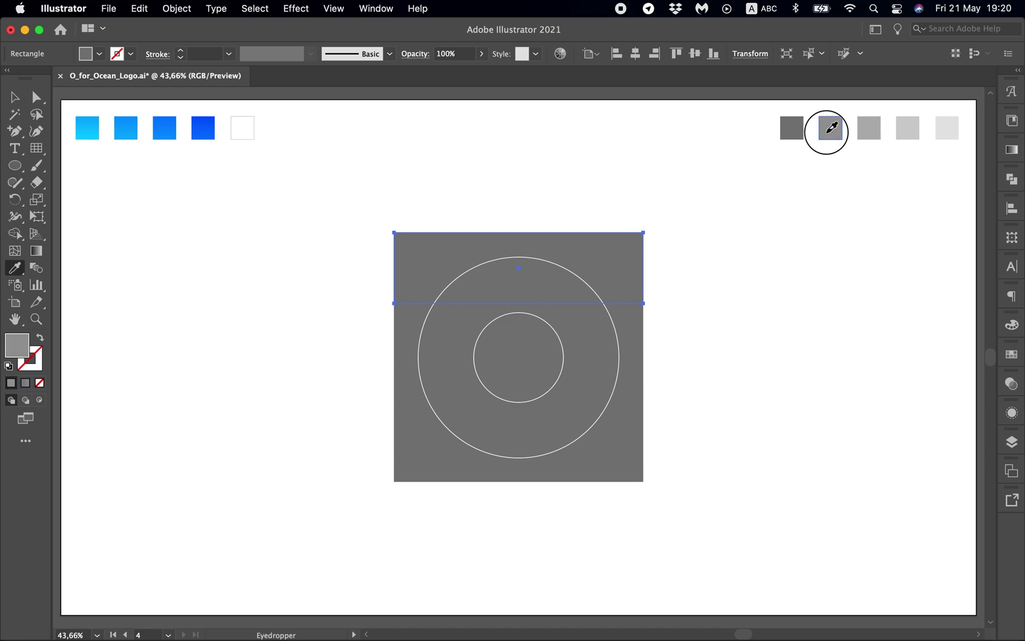
key("v")
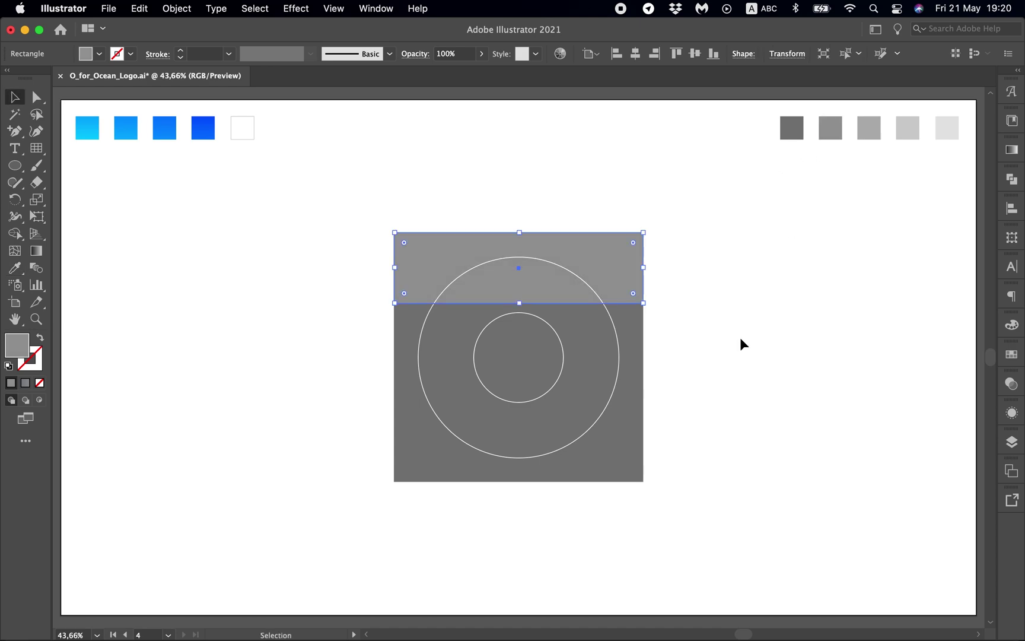
Convert the top strip's two bottom corner anchor points to smooth points.
key("a")
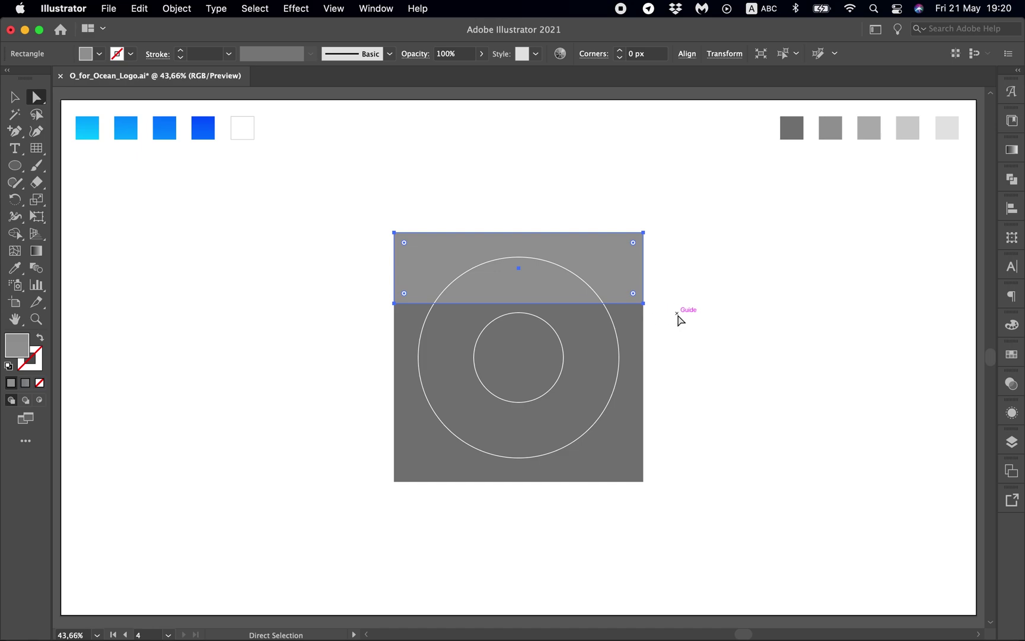
left_click_drag(644, 304, 644, 306)
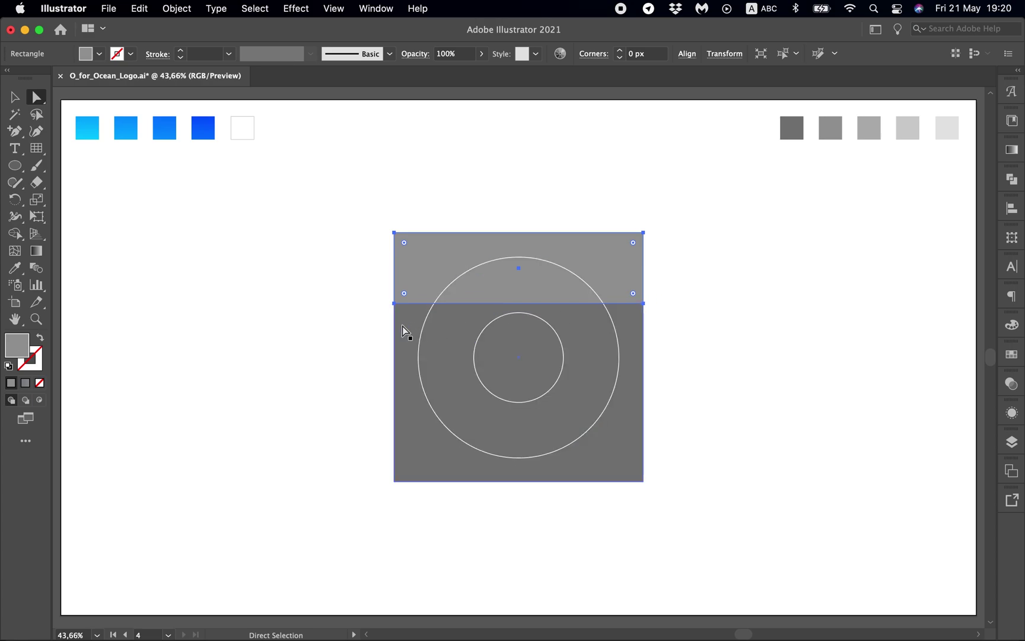
left_click(394, 303)
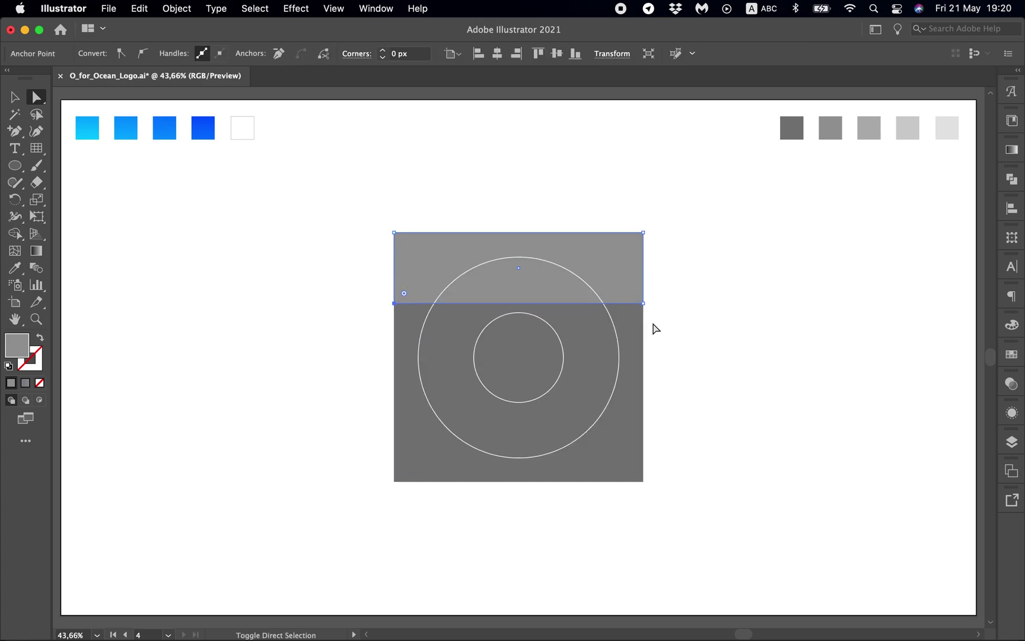
left_click(644, 306, "shift")
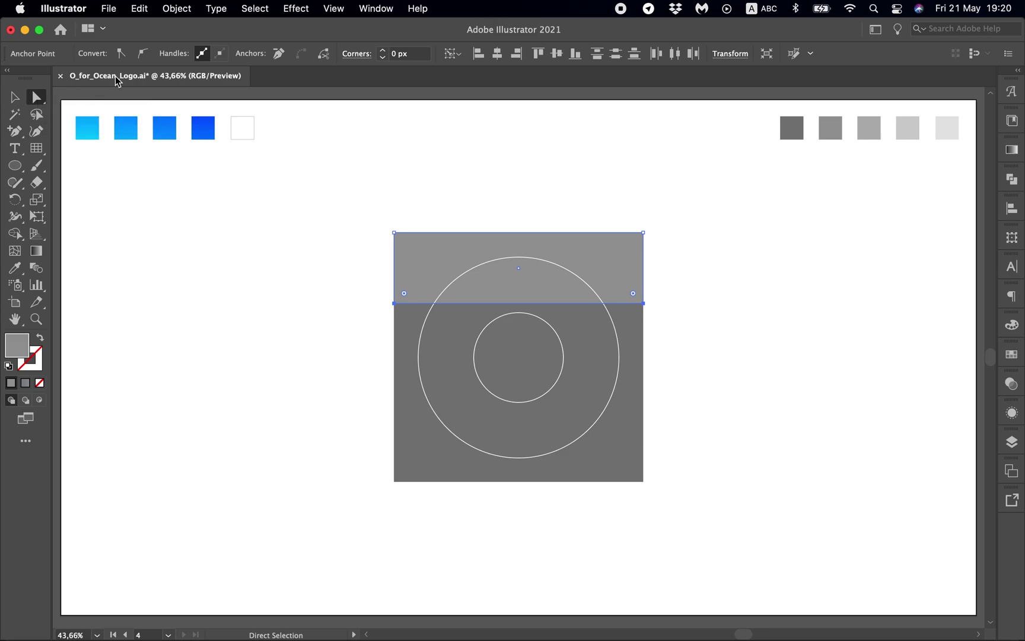
left_click(143, 57)
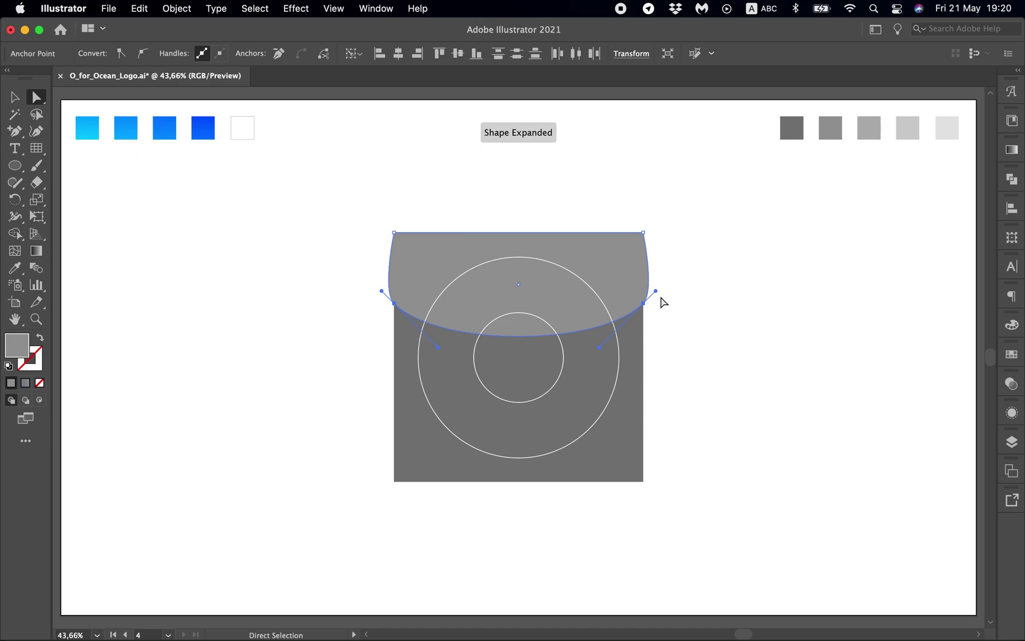
Retract the outer handles of the strip's two bottom anchor points into their anchors to straighten the vertical sides.
left_click(644, 304)
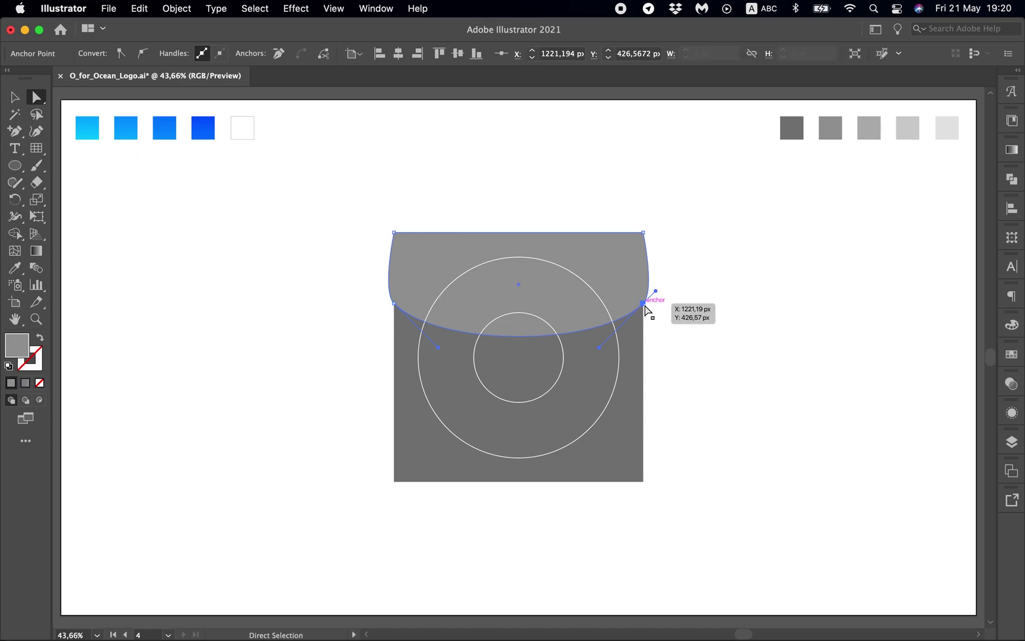
left_click_drag(656, 292, 644, 304)
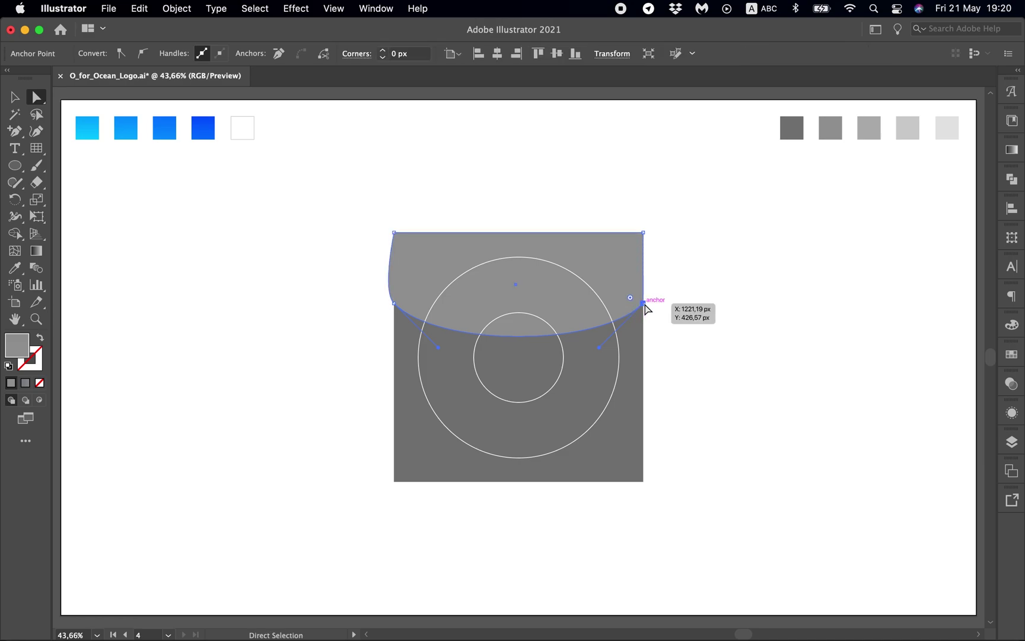
left_click(396, 305)
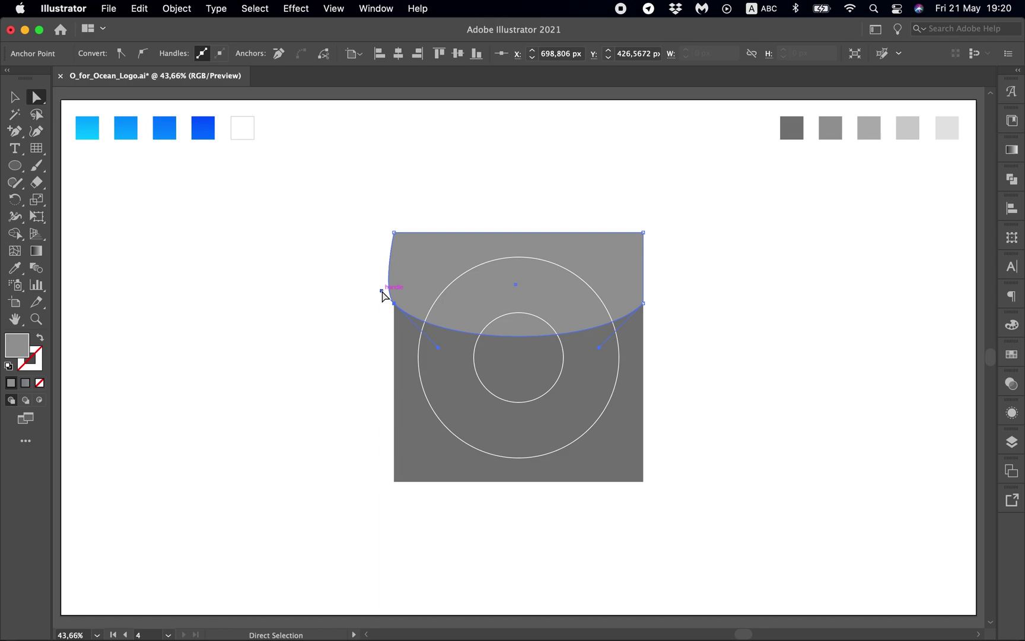
left_click_drag(382, 291, 397, 307)
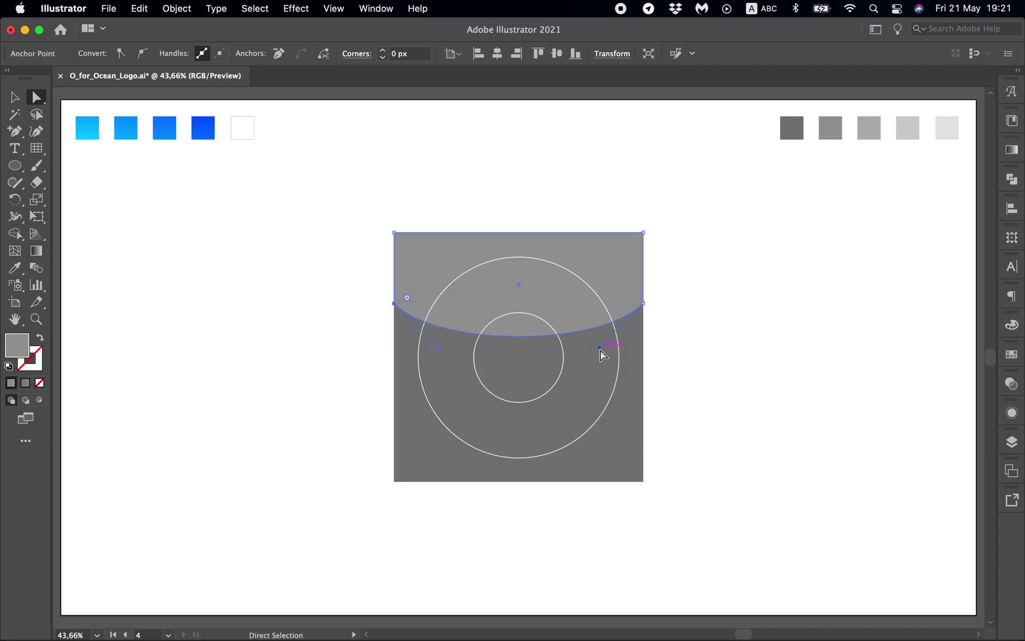
Bend the strip's bottom edge into an S-shaped wave, with a trough in the left half and a crest in the right half.
left_click_drag(600, 350, 576, 225)
left_click_drag(438, 347, 460, 364)
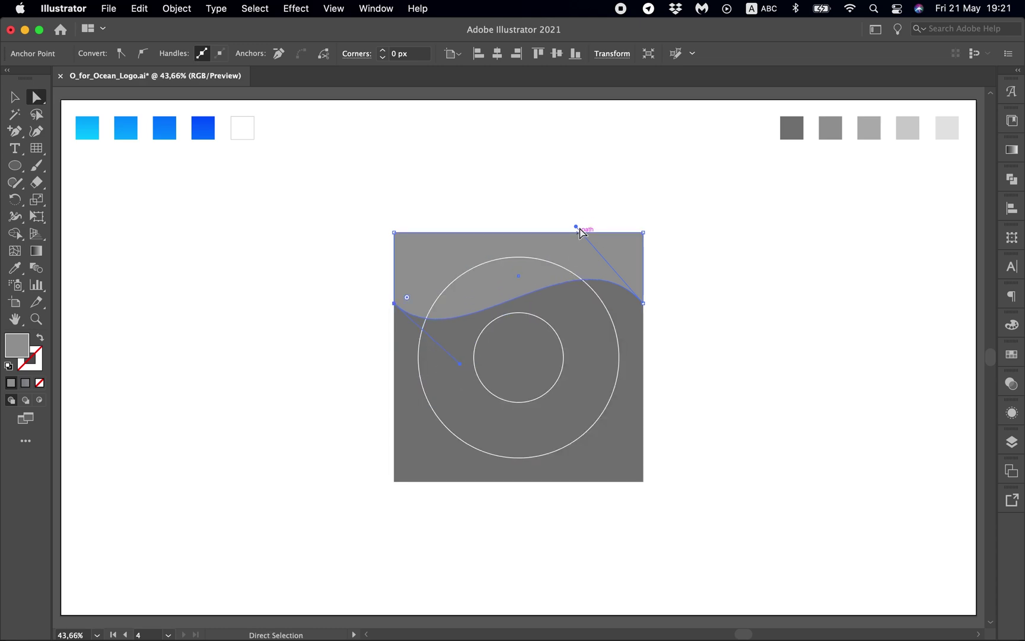
left_click_drag(576, 227, 558, 206)
left_click(585, 199)
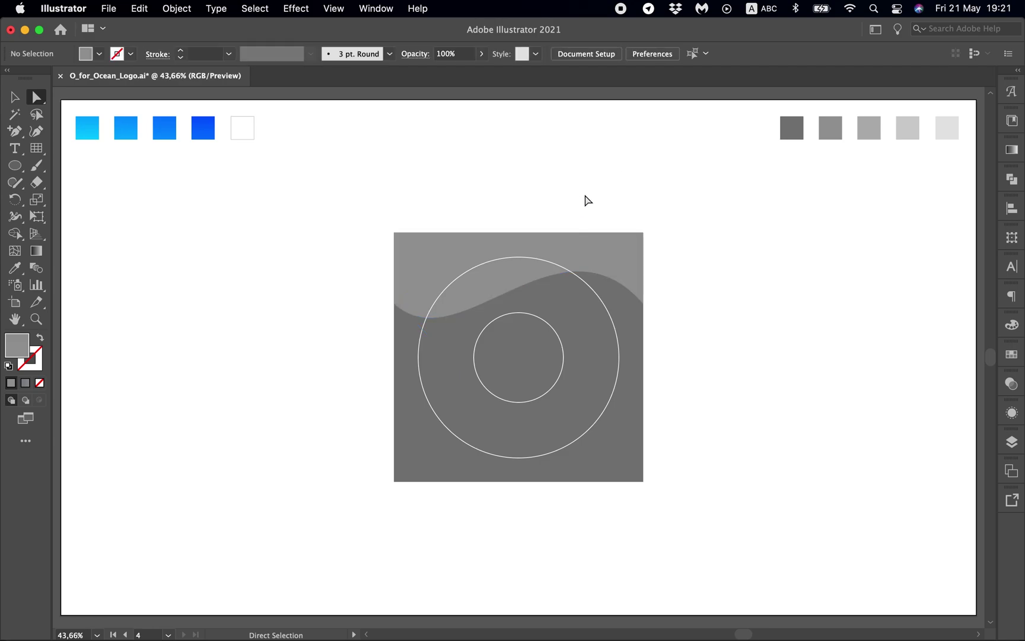
Duplicate the top wave strip in place and lower the copy's two bottom anchor points by about 142 px.
left_click(485, 251)
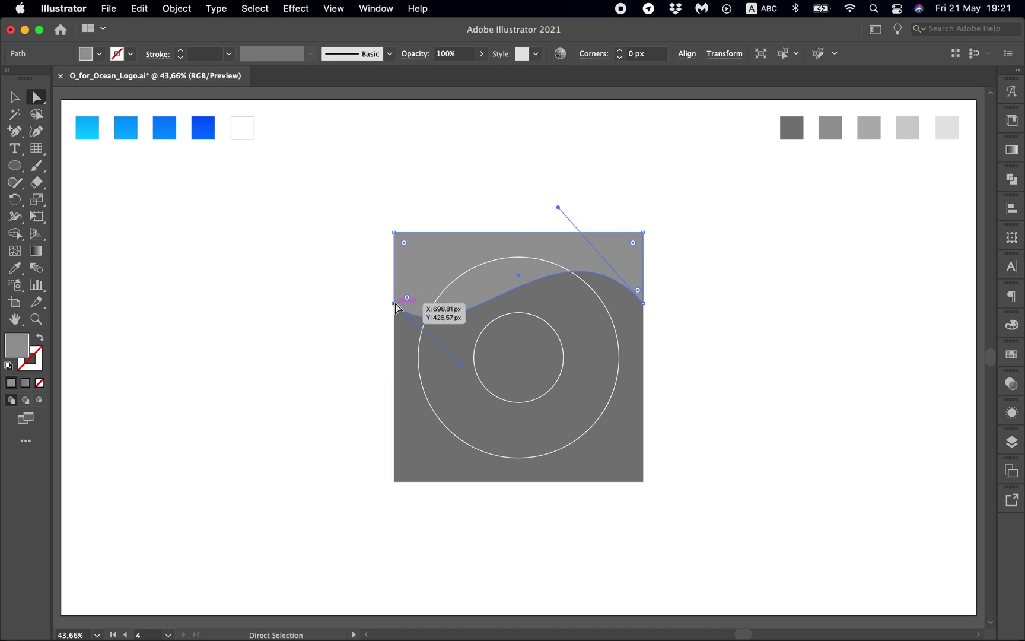
left_click(395, 303)
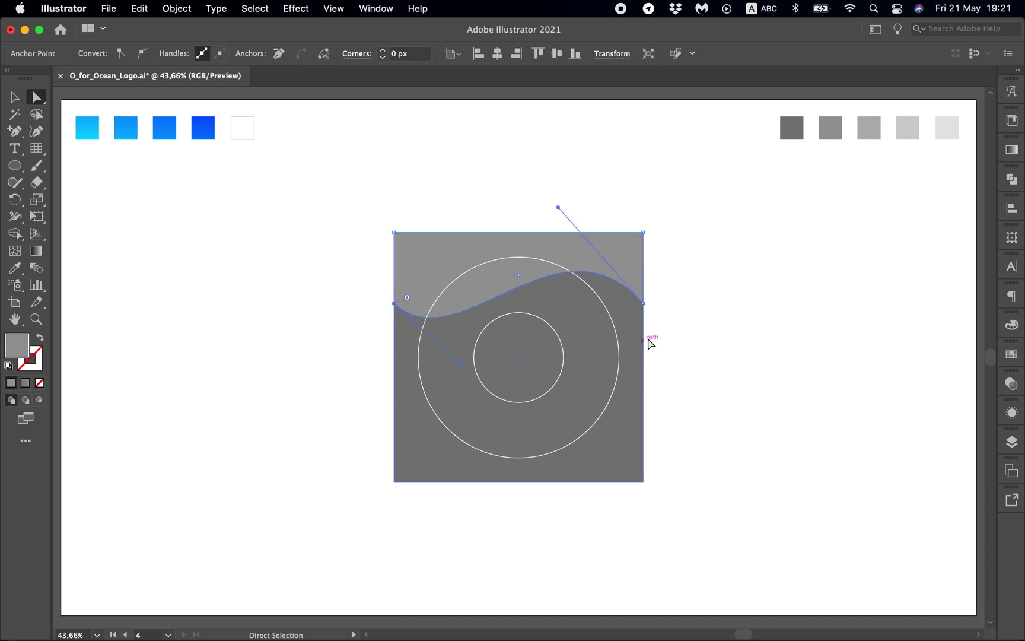
left_click(643, 306, "shift")
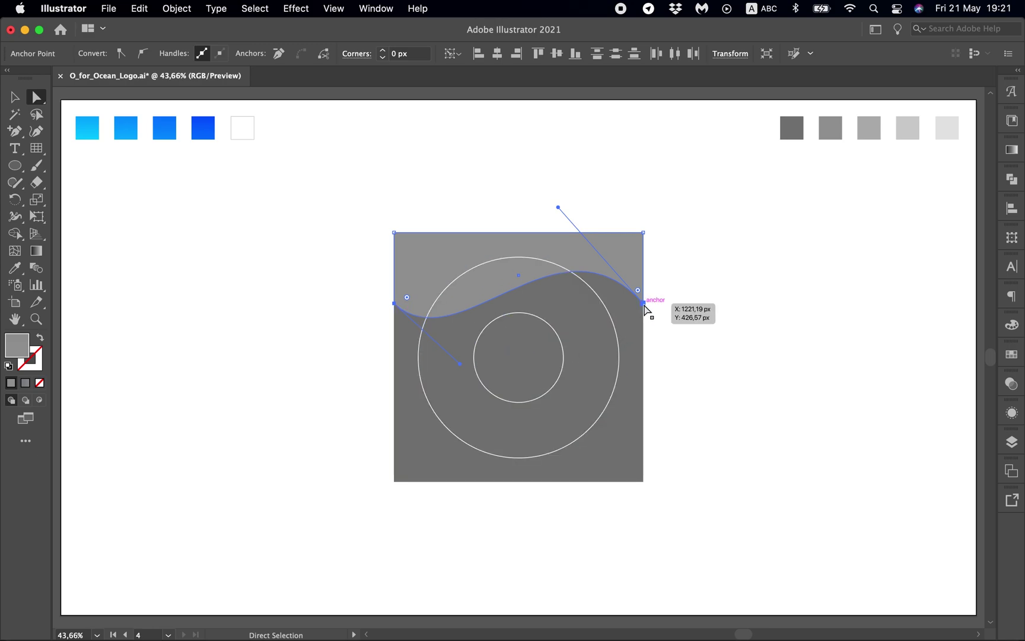
left_click_drag(645, 308, 636, 372)
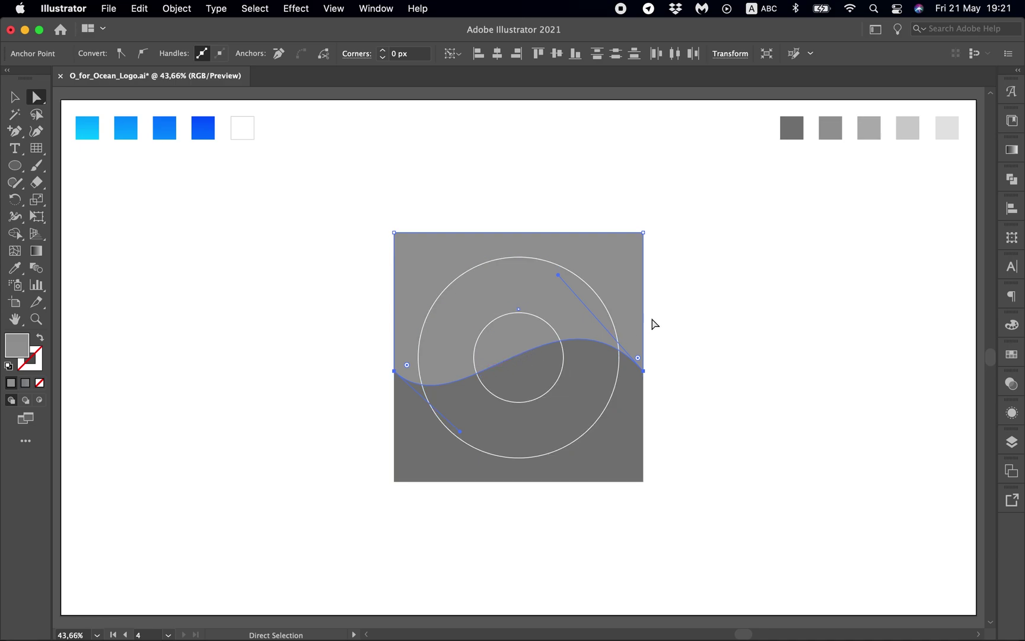
Recolour the copied wave with the middle grey swatch using the Eyedropper and send it backward one level, behind the top wave.
key("i")
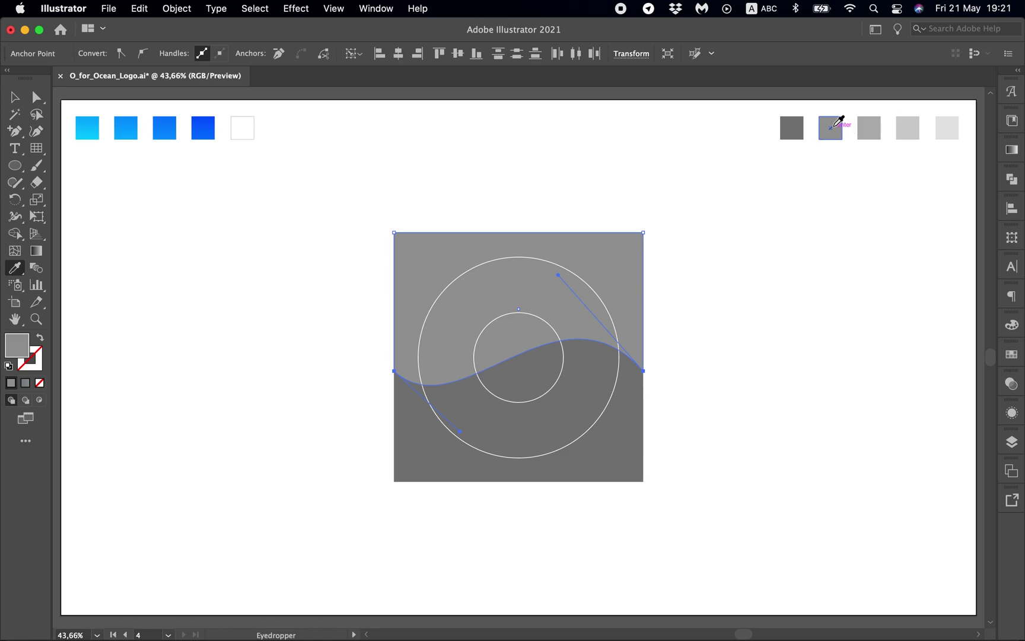
left_click(864, 127)
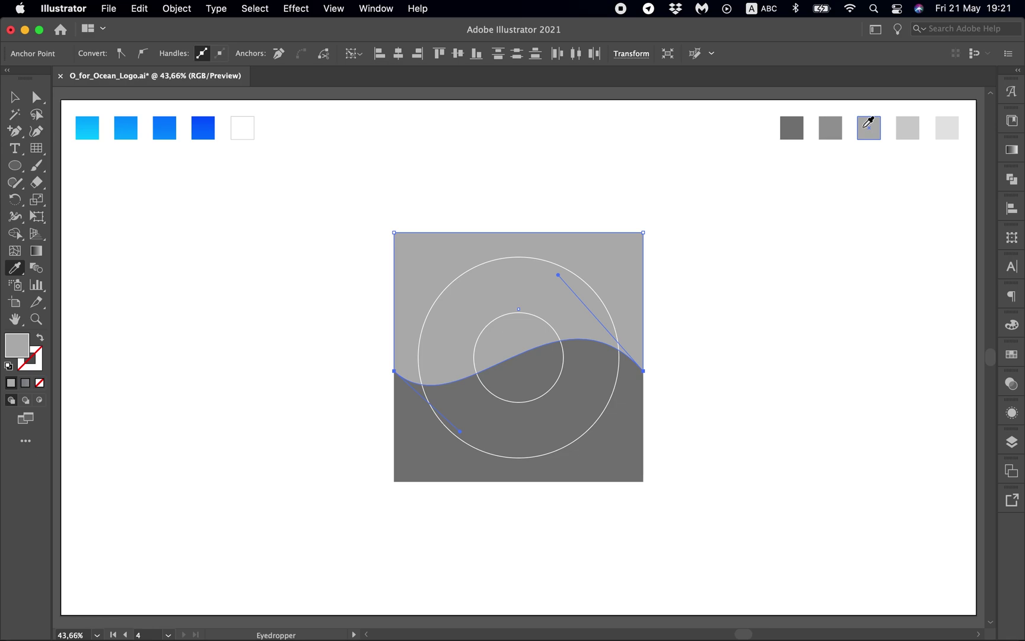
key("v")
right_click(612, 279)
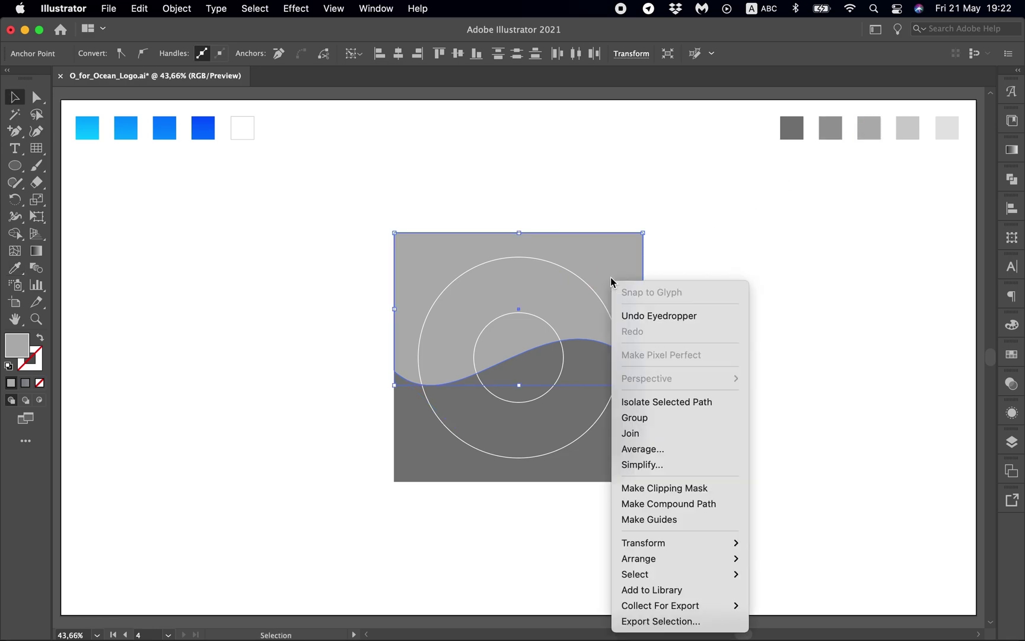
mouse_move(657, 560)
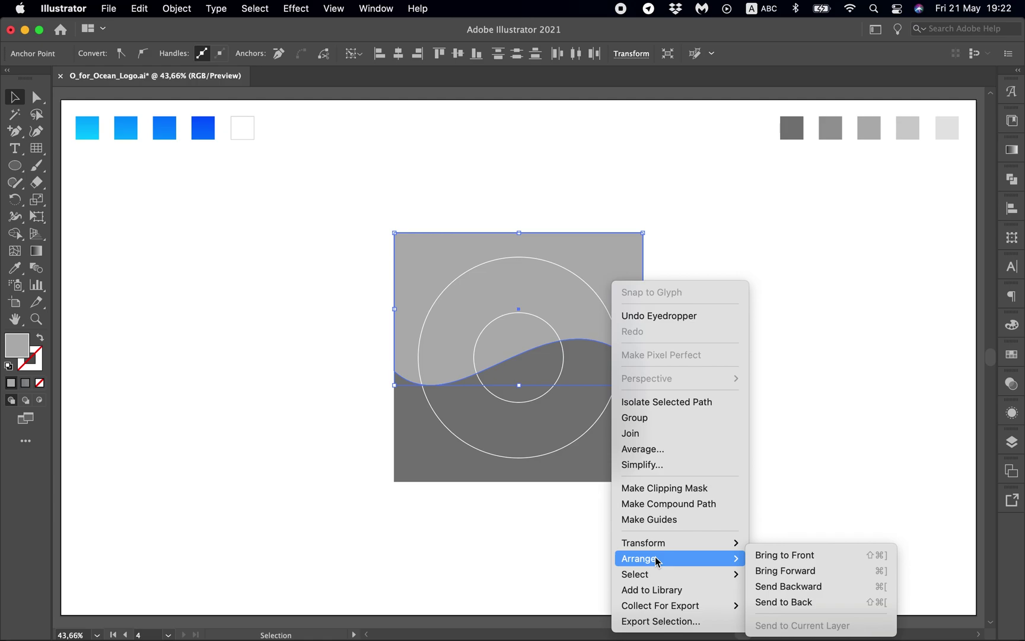
left_click(779, 587)
left_click(718, 327)
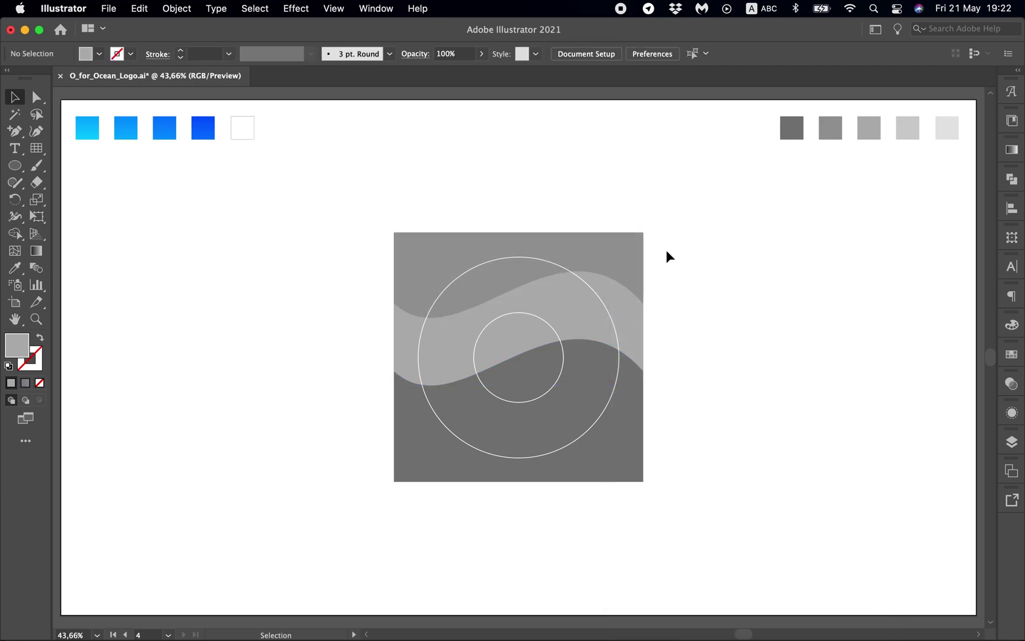
Duplicate the second wave in place and lower the copy's two bottom anchor points so its edge passes just below the inner circle.
key("a")
left_click(627, 314)
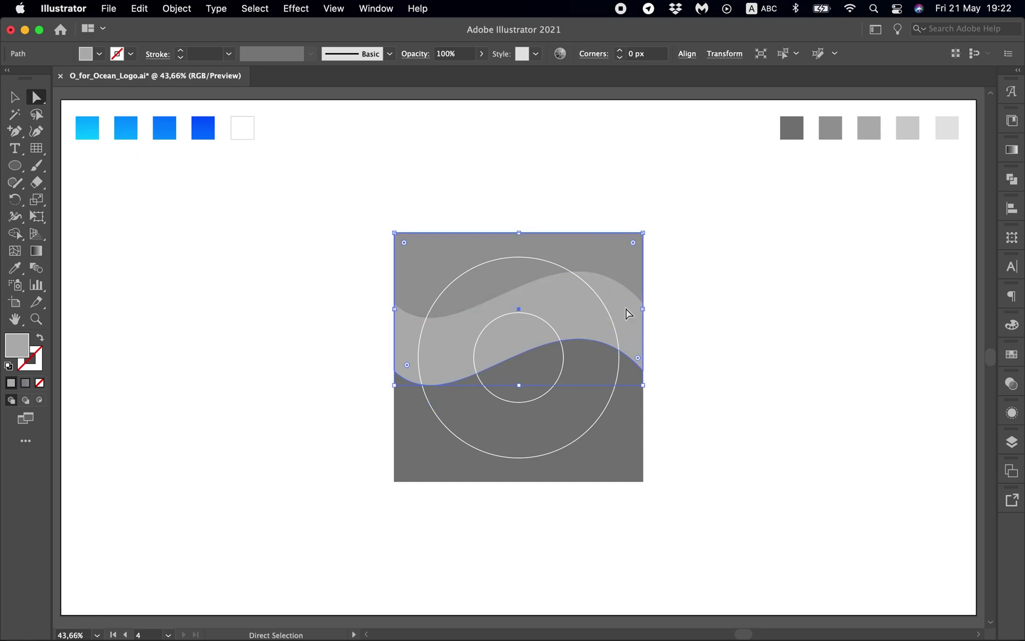
left_click(394, 371)
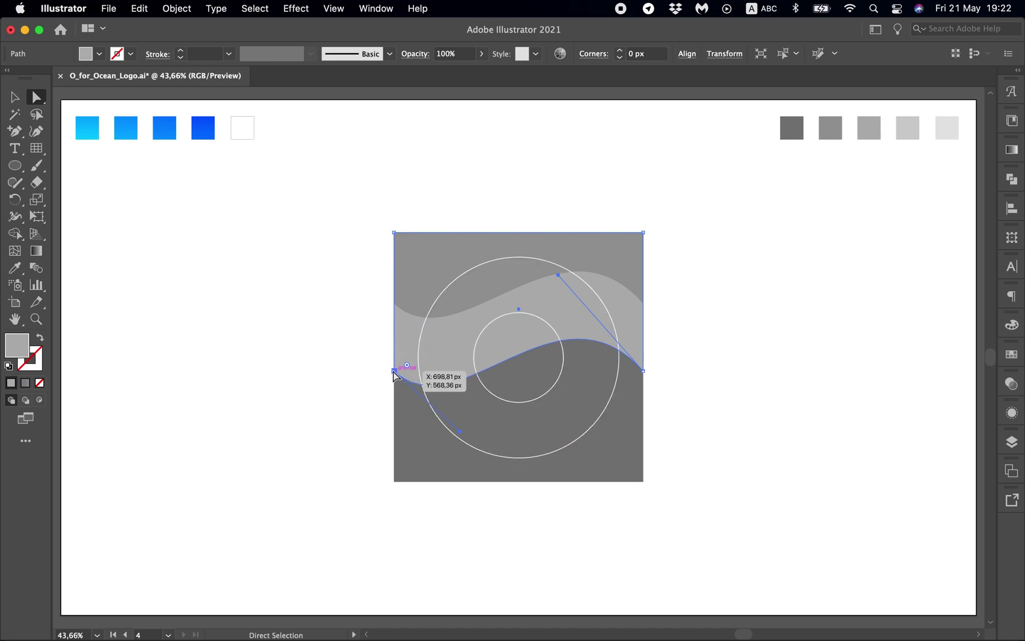
left_click_drag(641, 375, 636, 439)
Recolour the third wave with the second-lightest grey swatch using the Eyedropper and send it backward one level, behind the second wave.
key("i")
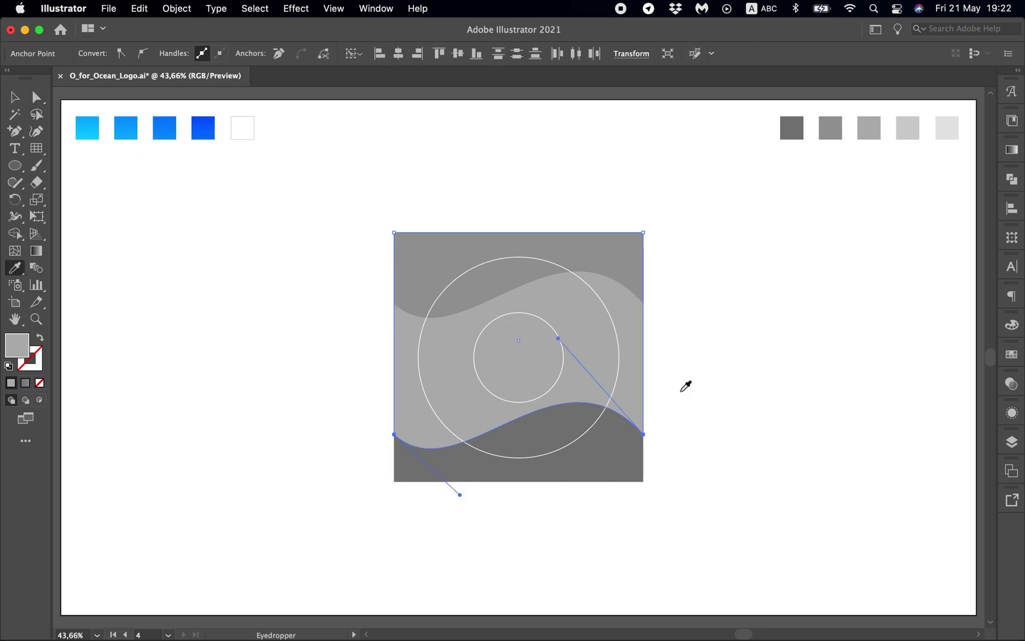
left_click(908, 127)
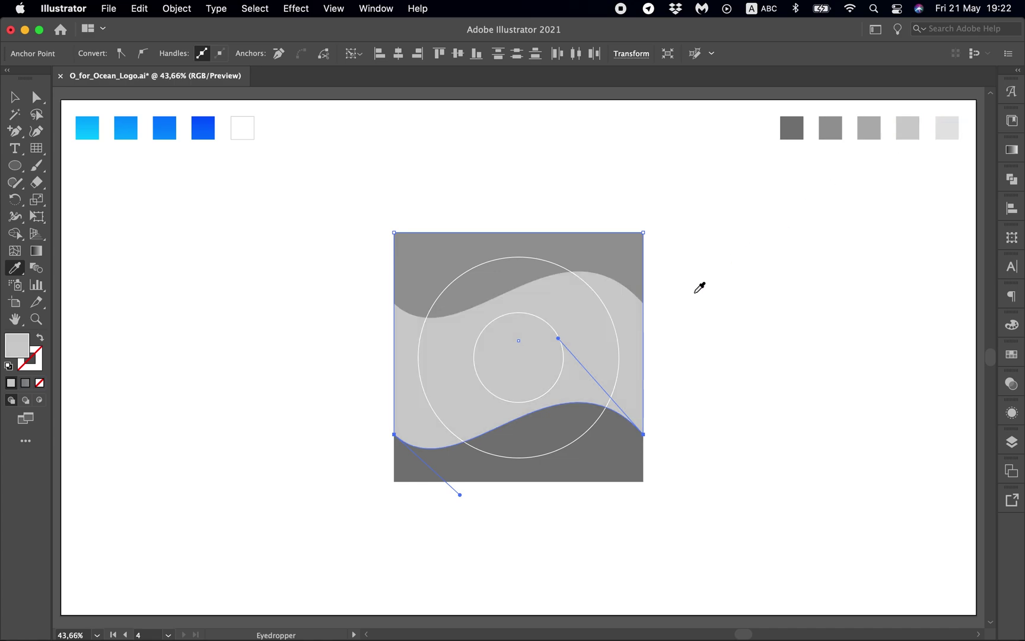
key("super+bracketleft")
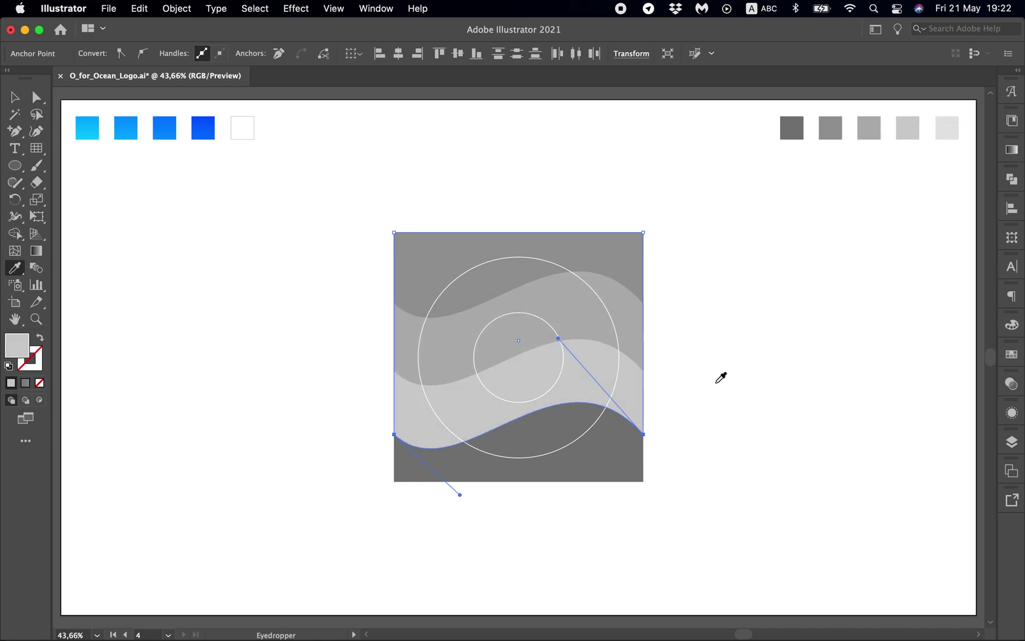
key("a")
left_click(718, 388)
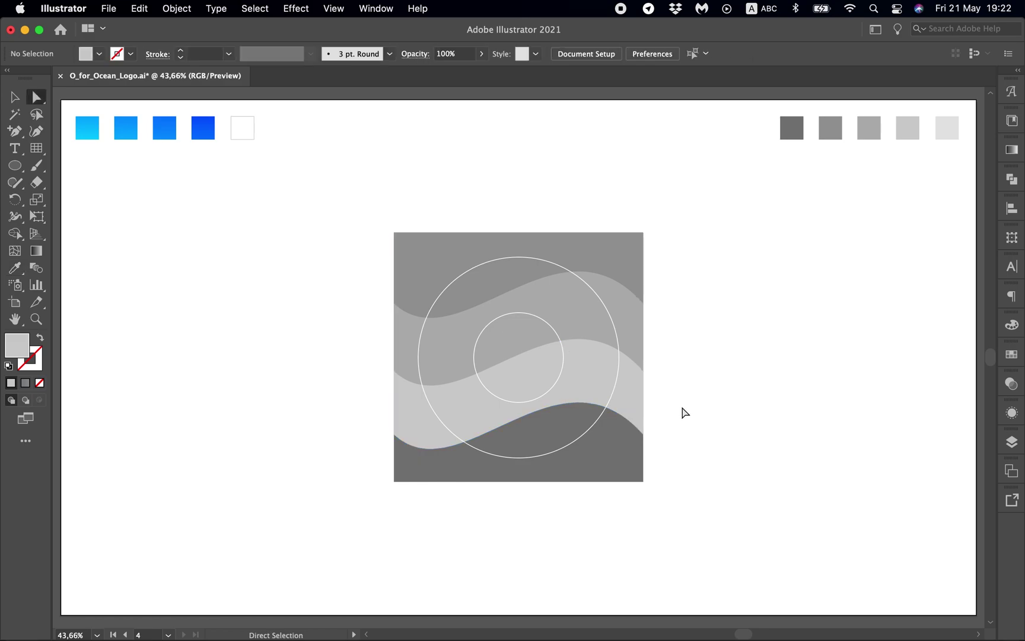
Lower the bottom anchor points of the third wave and of the second wave slightly to even out the wave bands.
left_click(639, 423)
left_click_drag(394, 434, 395, 442)
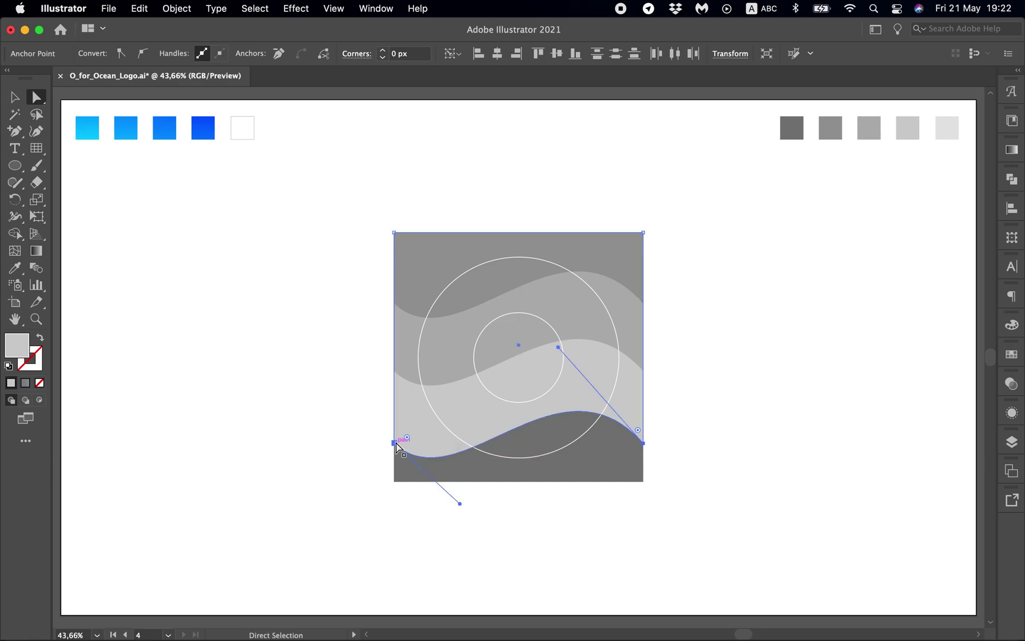
left_click(406, 361)
left_click(394, 371)
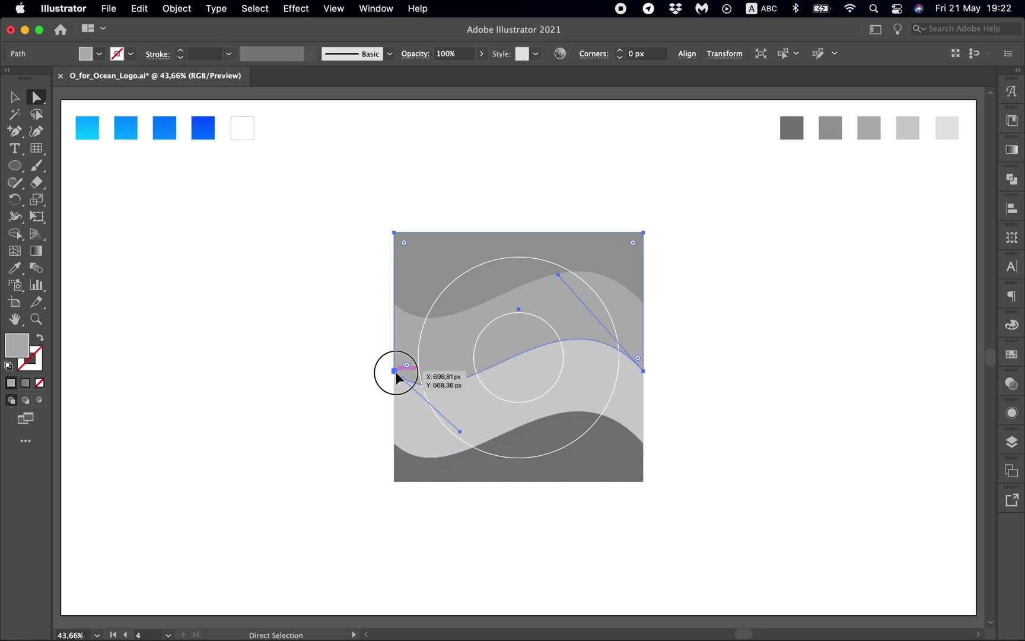
left_click(644, 371, "shift")
left_click_drag(642, 369, 642, 382)
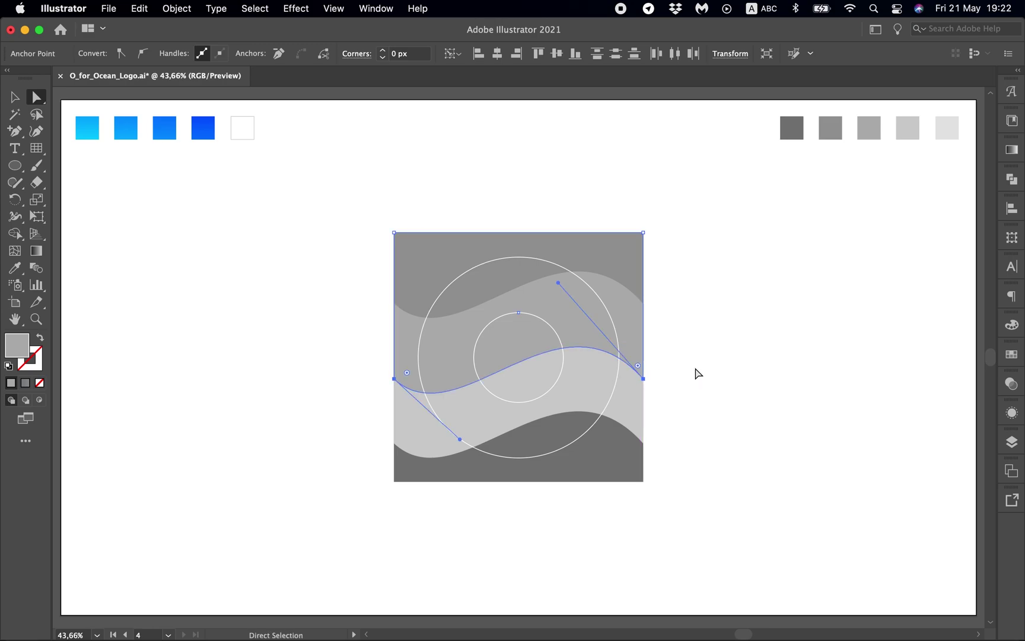
left_click(338, 274)
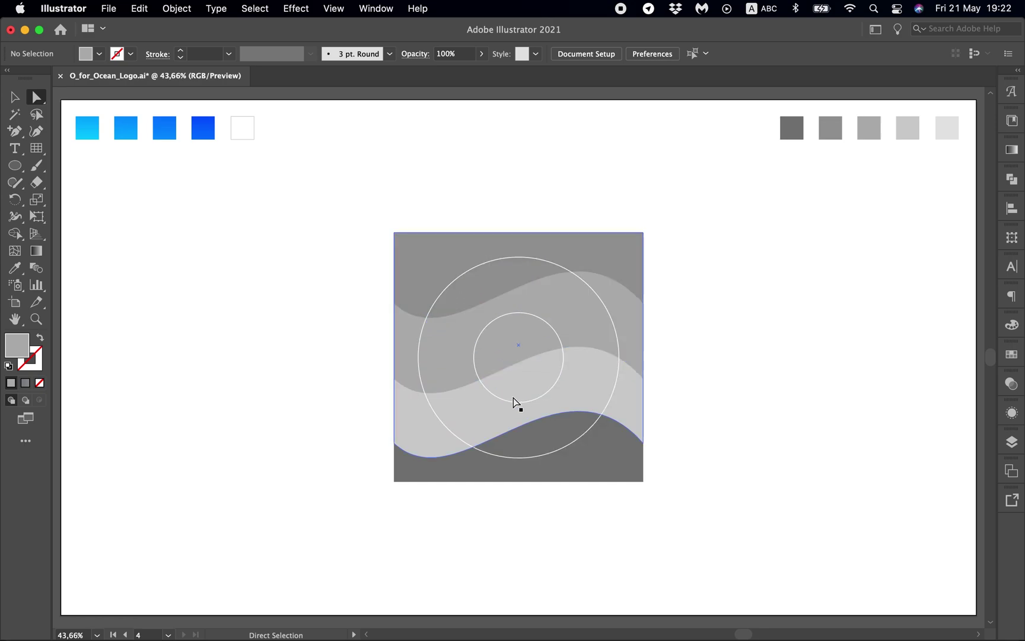
left_click(362, 514)
left_click_drag(362, 514, 721, 217)
left_click(710, 285)
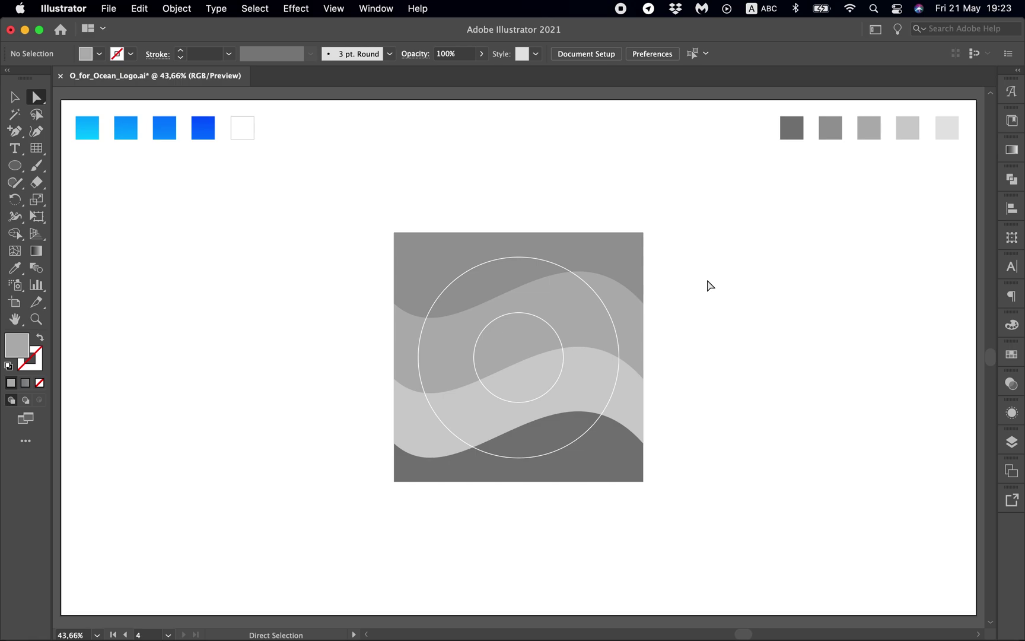
Round the top wave's two upper corners and the dark base square's two lower corners with a 70 px radius.
left_click(644, 232)
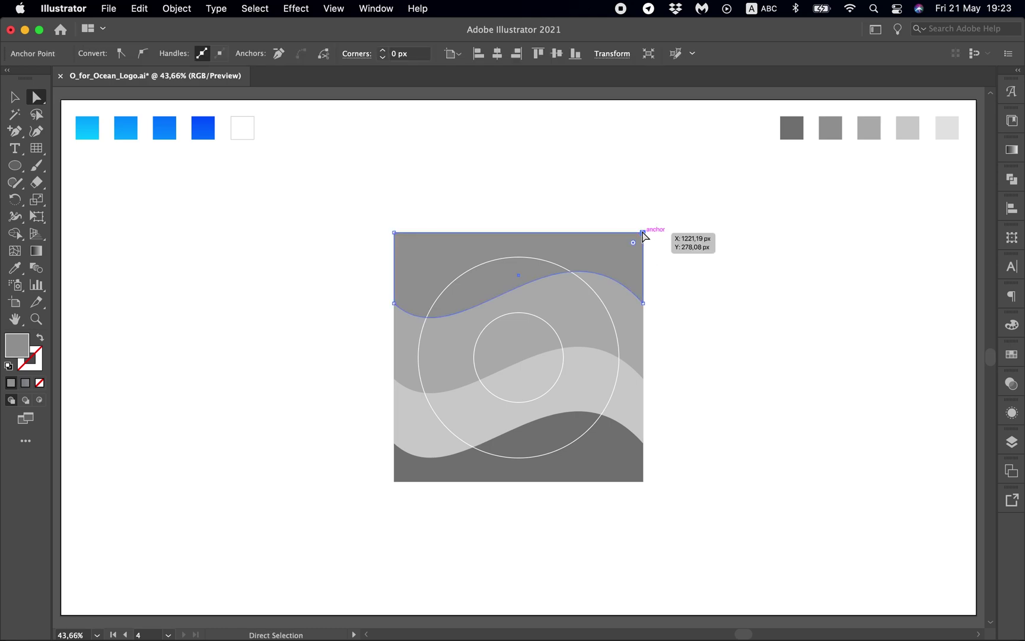
left_click(395, 233, "shift")
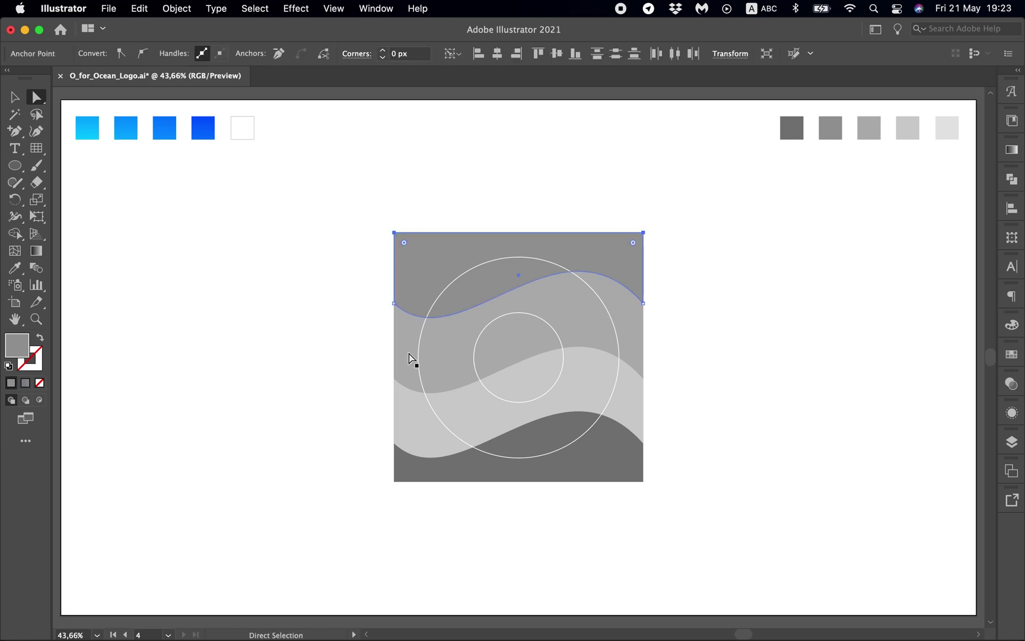
left_click(395, 482, "shift")
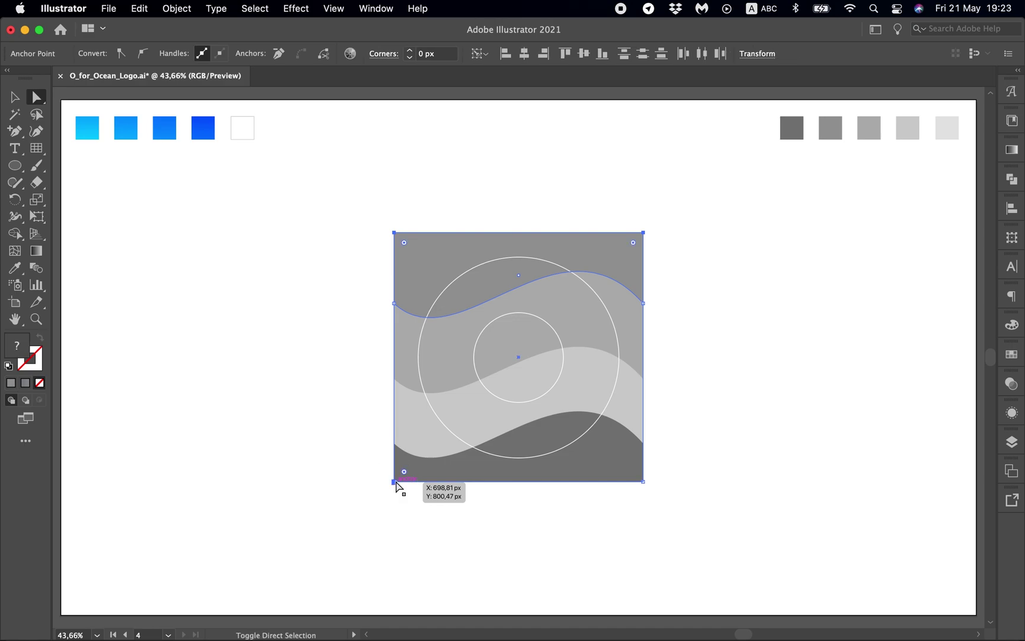
left_click(643, 482, "shift")
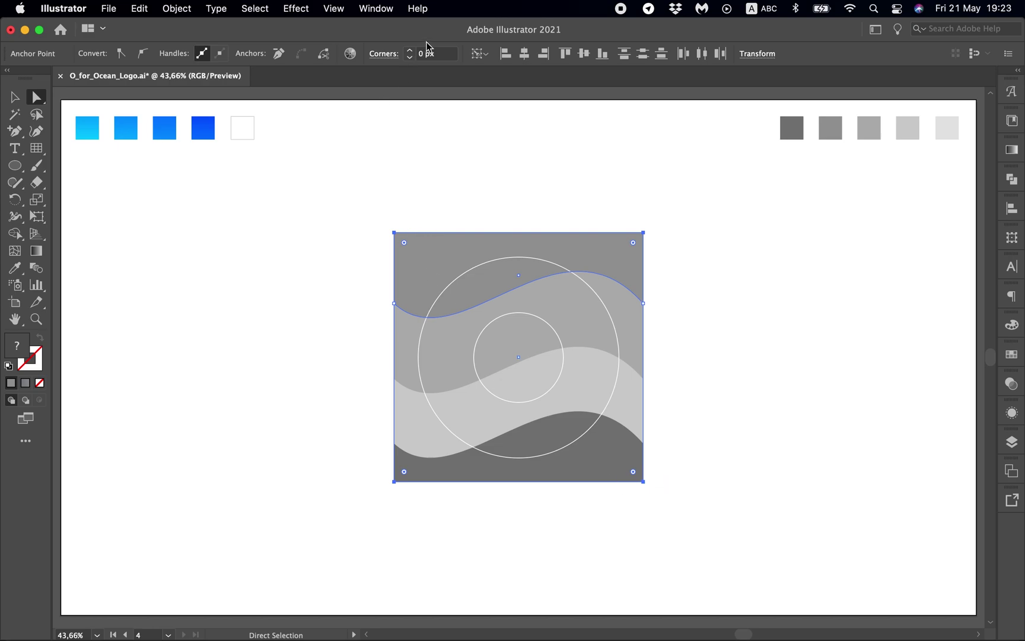
left_click(442, 53)
type("70")
key("Return")
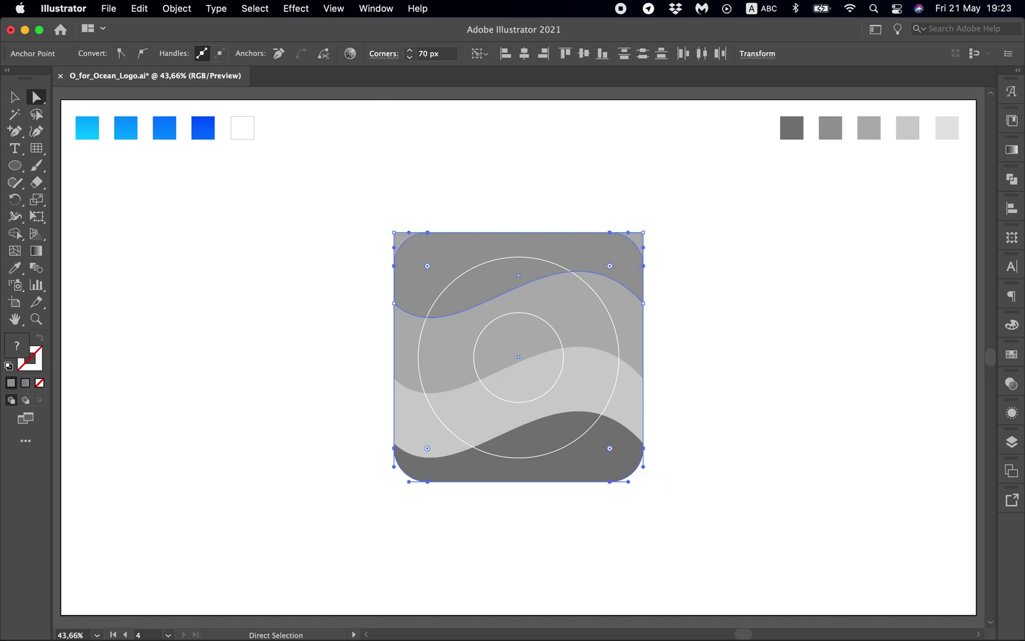
left_click(684, 189)
Lower the second wave's two top corner anchor points along the sides to hide them behind the top wave.
left_click(621, 308)
left_click(621, 309)
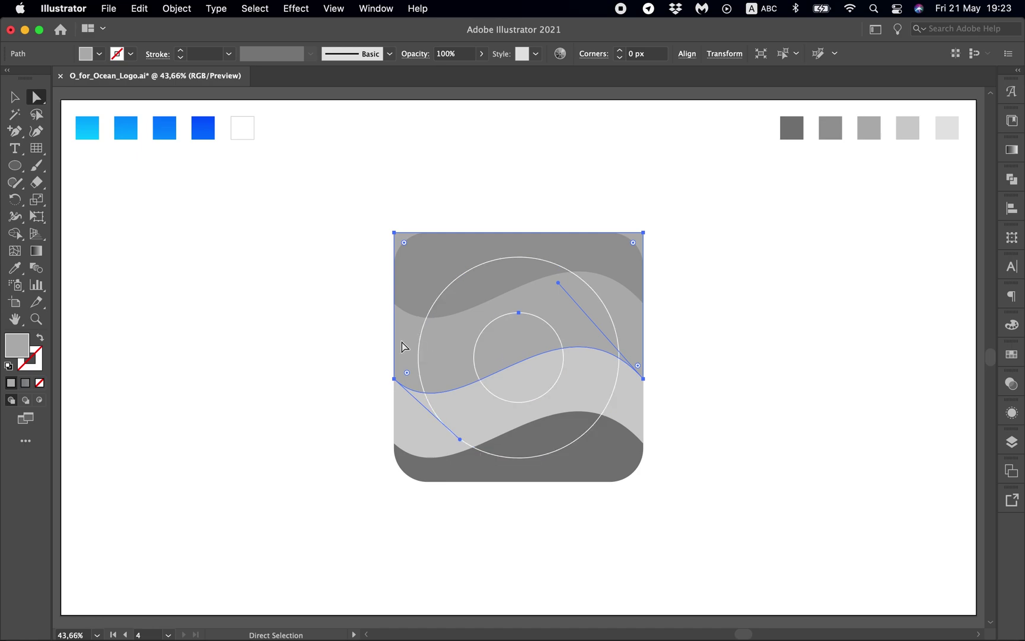
left_click(645, 236)
left_click_drag(646, 236, 644, 275)
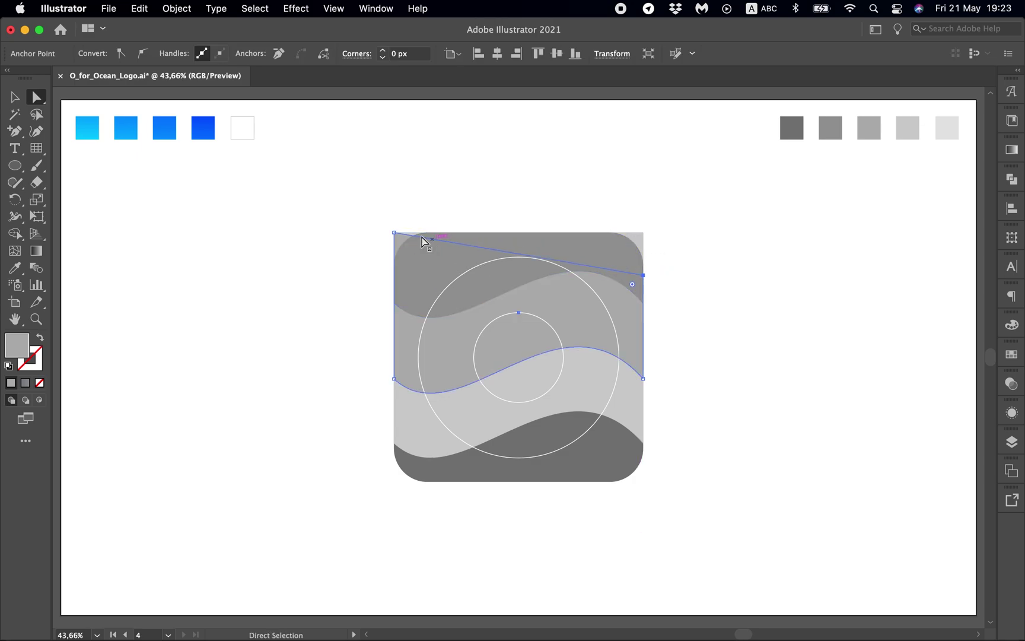
left_click_drag(395, 233, 395, 293)
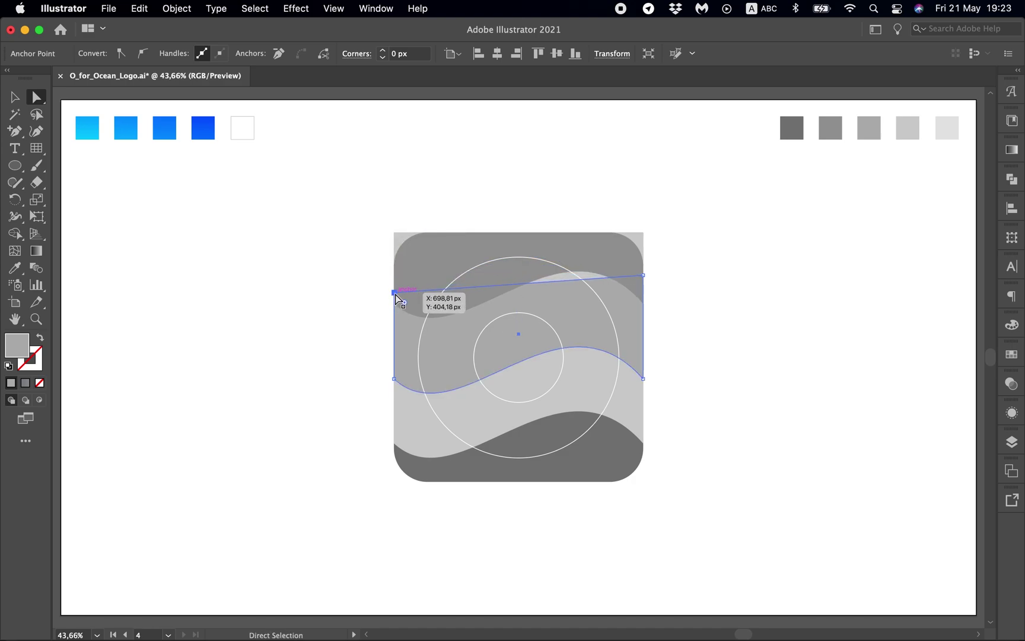
Add an anchor point on the second wave's slanted top edge near the crest and raise it above the top wave's lower edge.
key("plus")
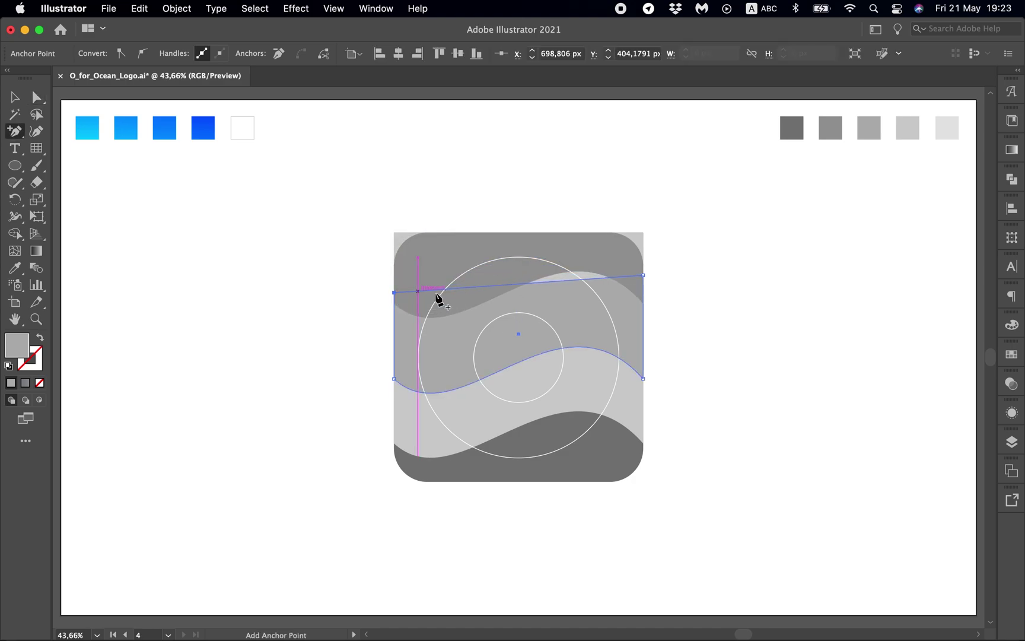
left_click(574, 279)
key("a")
left_click_drag(573, 279, 578, 259)
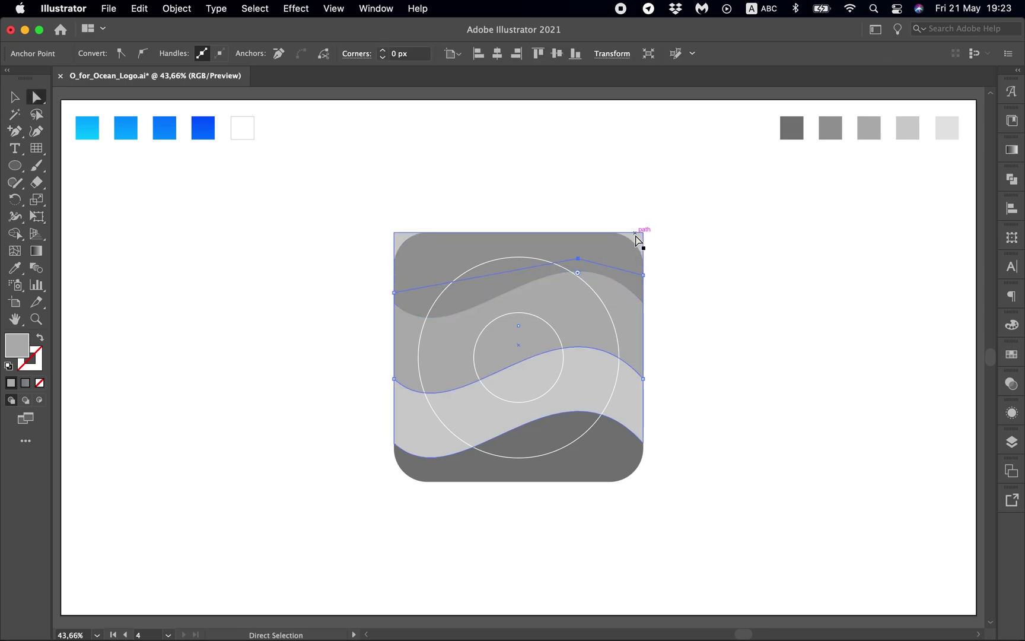
left_click(610, 252)
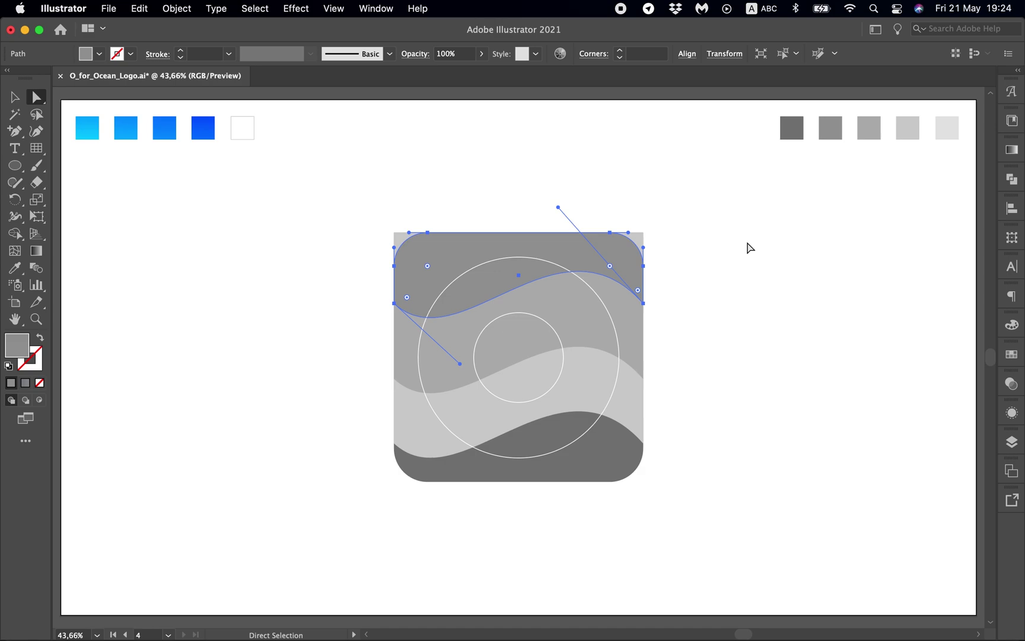
left_click(749, 248)
Lower the third wave's two top corner anchor points along the sides to hide them behind the second wave.
left_click(626, 309)
left_click(541, 401)
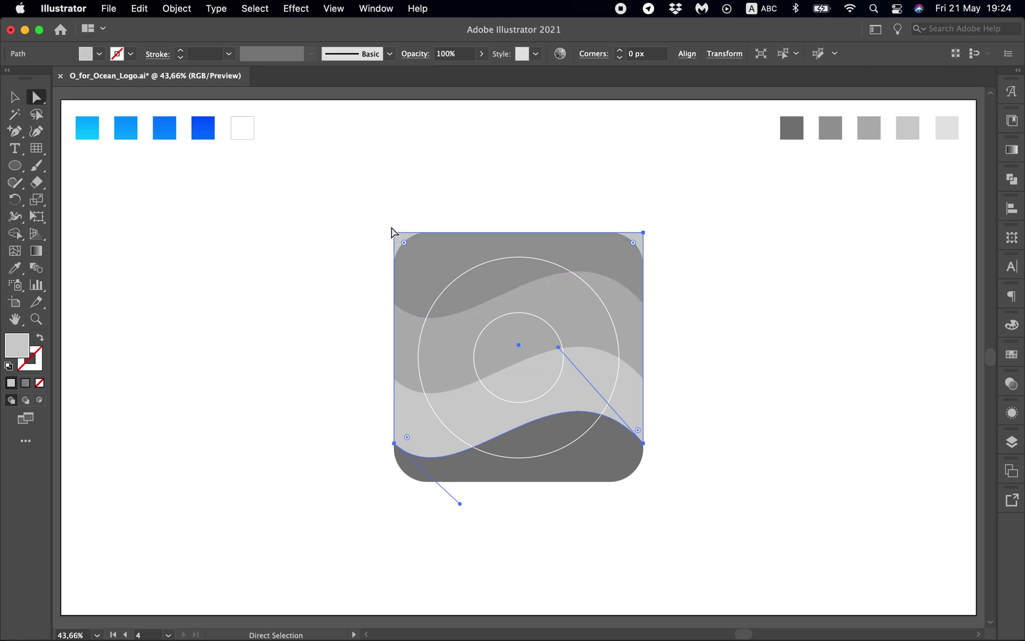
left_click_drag(394, 232, 394, 367)
left_click_drag(644, 233, 641, 332)
left_click(690, 339)
Lower the dark base shape's two top corner anchor points along the sides to hide them behind the third wave.
left_click(607, 445)
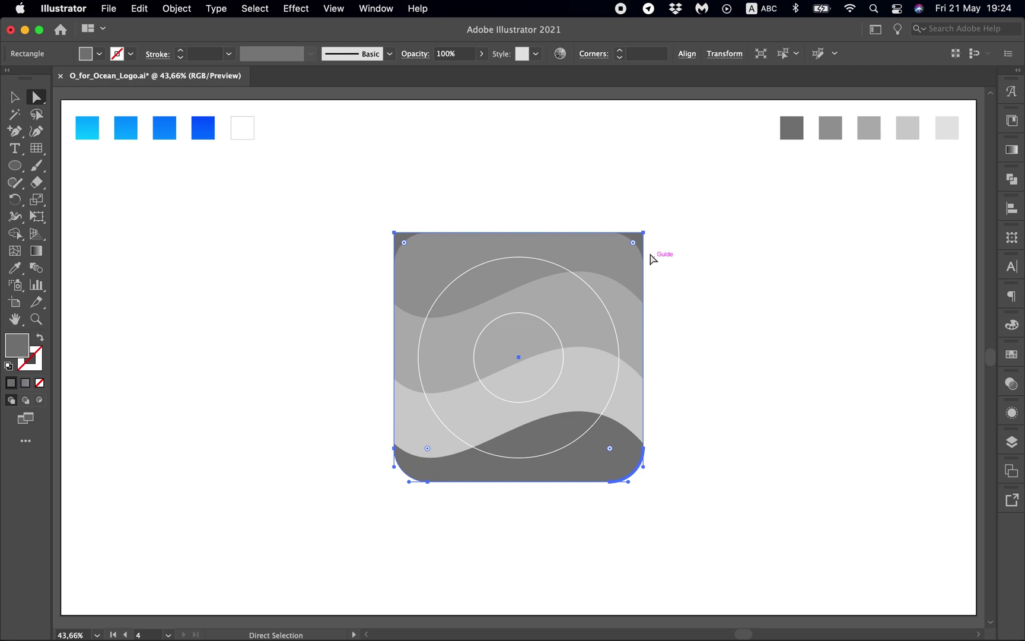
left_click_drag(644, 233, 642, 419)
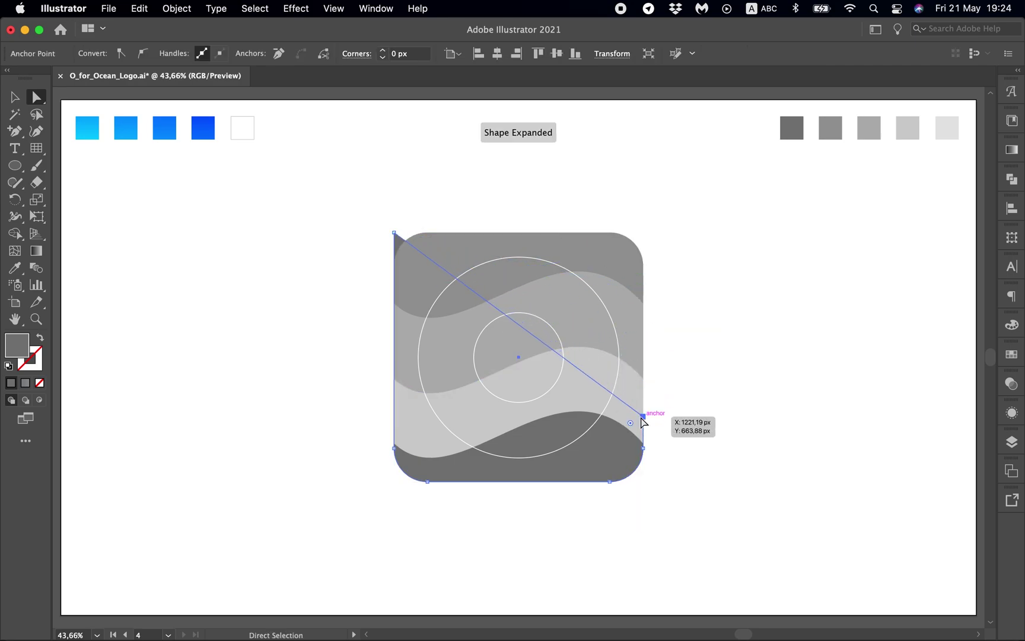
left_click_drag(395, 234, 395, 426)
Add an anchor point on the base shape's slanted top edge near the crest and raise it above the third wave's lower edge.
key("plus")
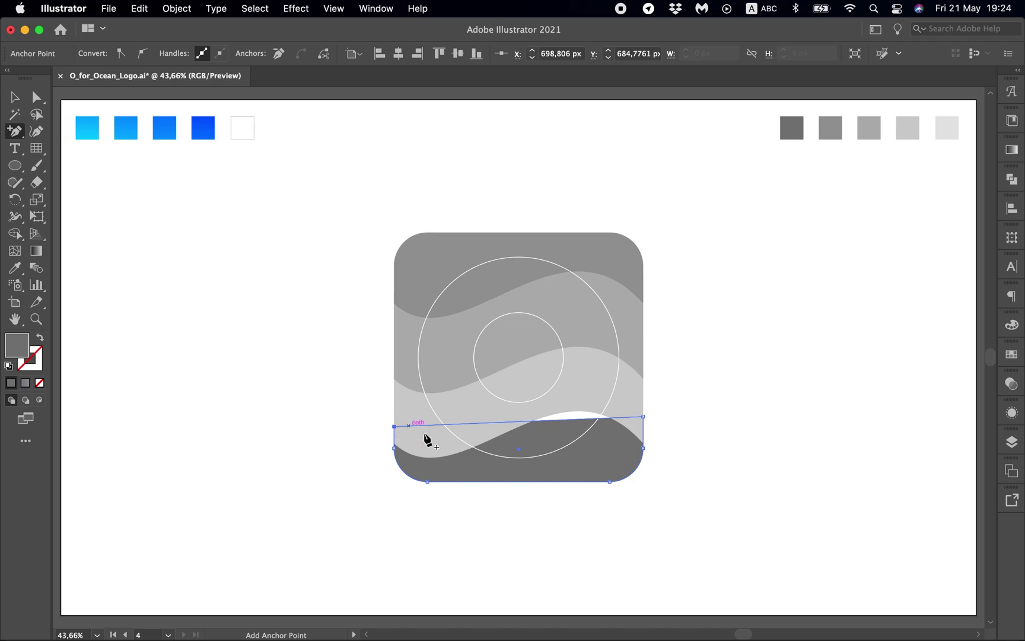
left_click(565, 420)
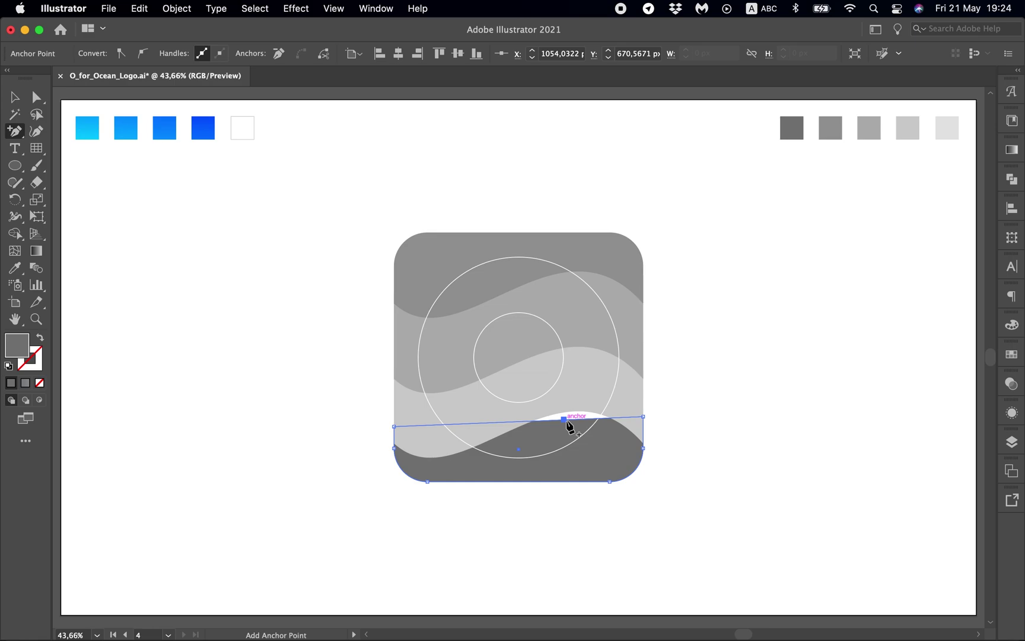
key("a")
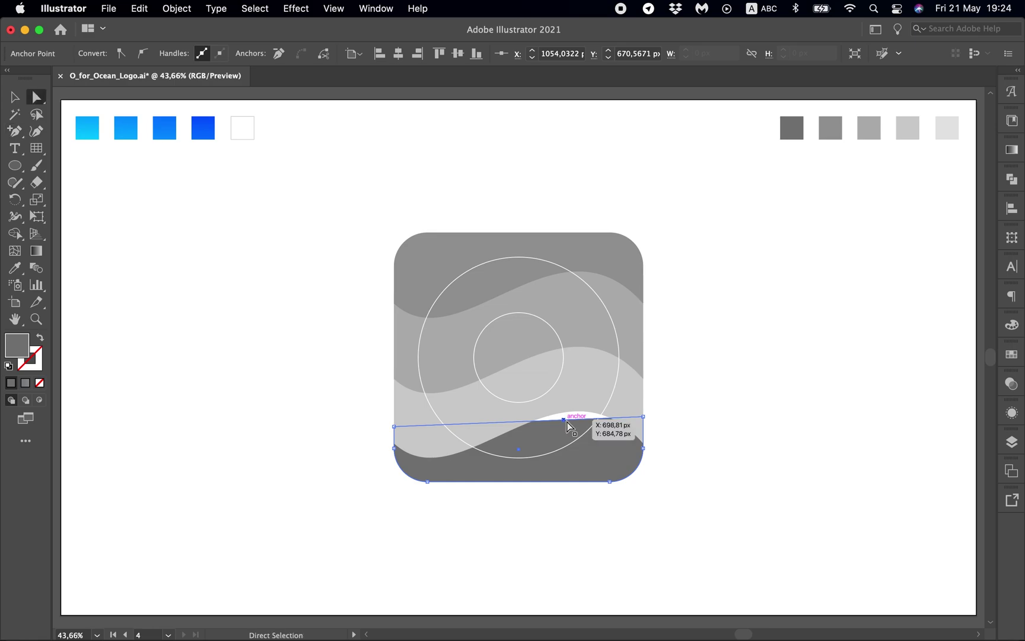
left_click_drag(565, 419, 592, 393)
left_click(755, 380)
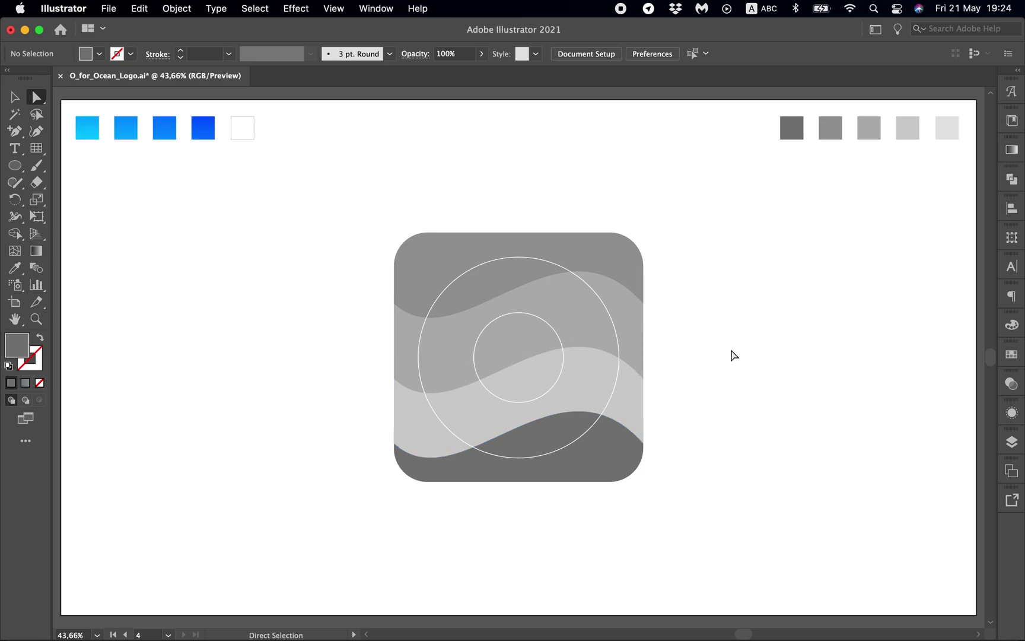
Swap the fill and stroke of the O-shaped ring so it has a solid white fill and no outline.
key("v")
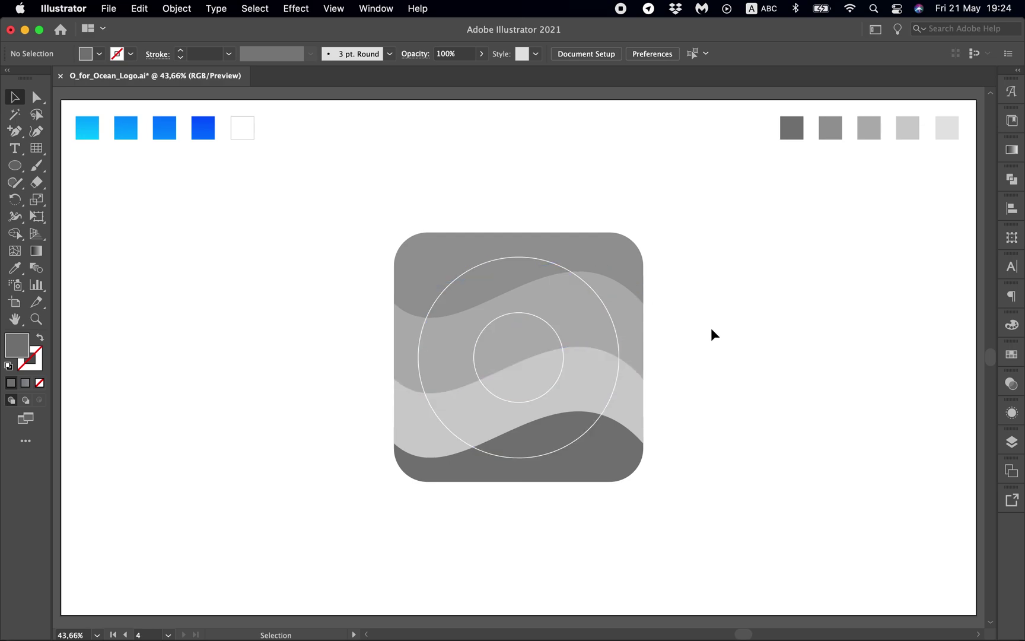
left_click(603, 305)
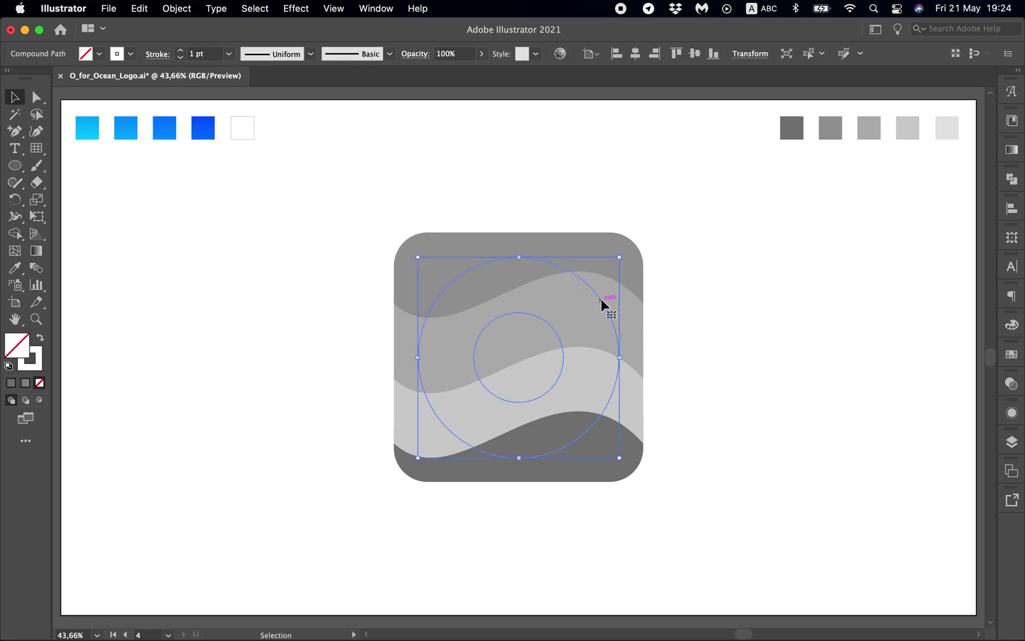
key("shift+x")
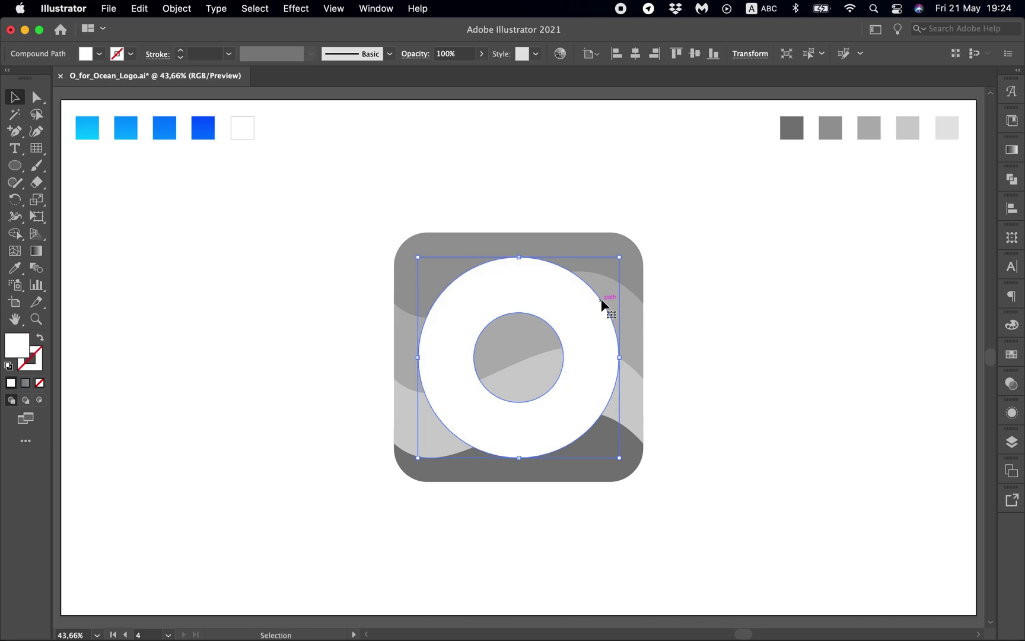
left_click(712, 344)
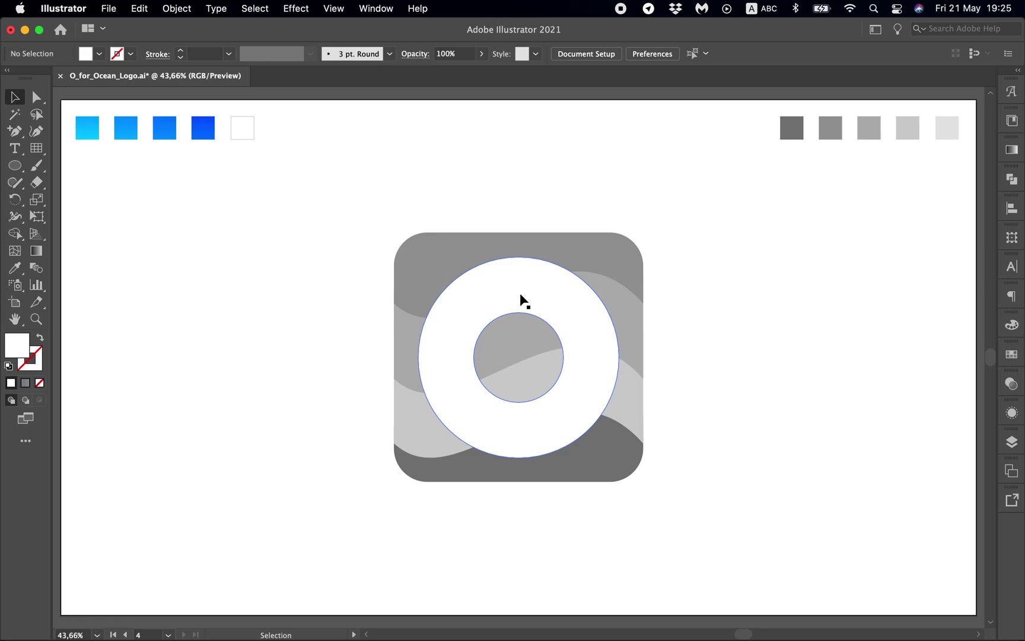
scroll(454, 327, "left", 15)
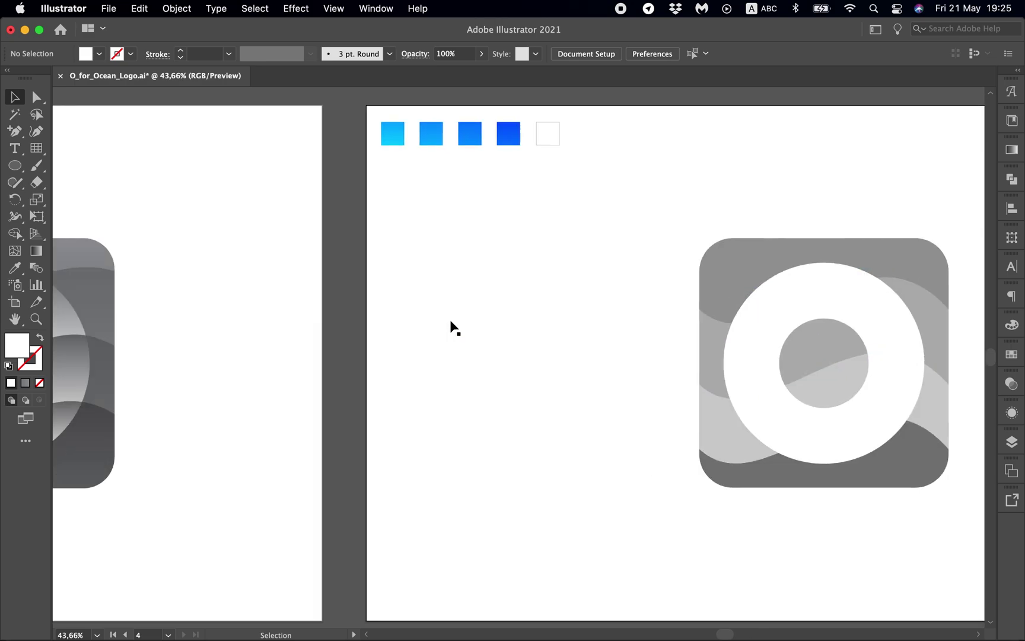
scroll(64, 310, "left", 2)
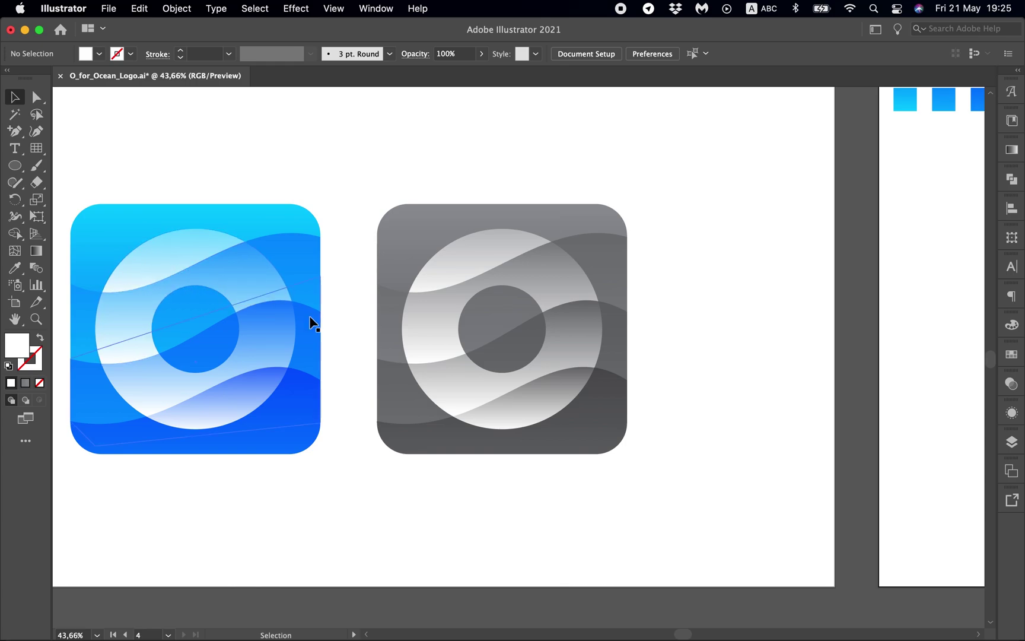
scroll(311, 323, "right", 15)
key("super+0")
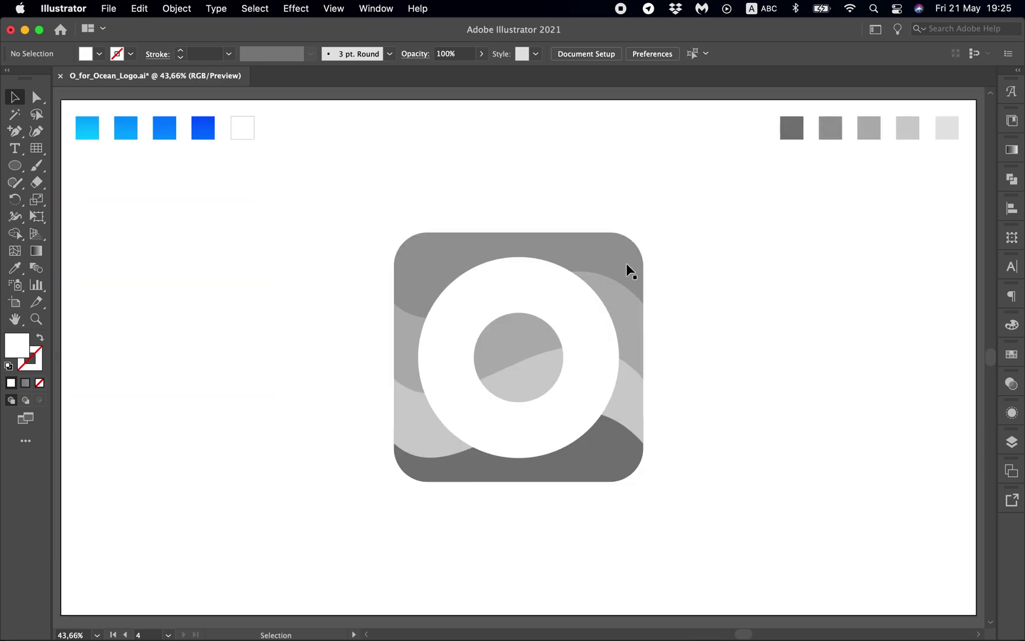
Copy the four layered wave shapes, leaving the white ring out of the selection.
left_click_drag(671, 211, 625, 495)
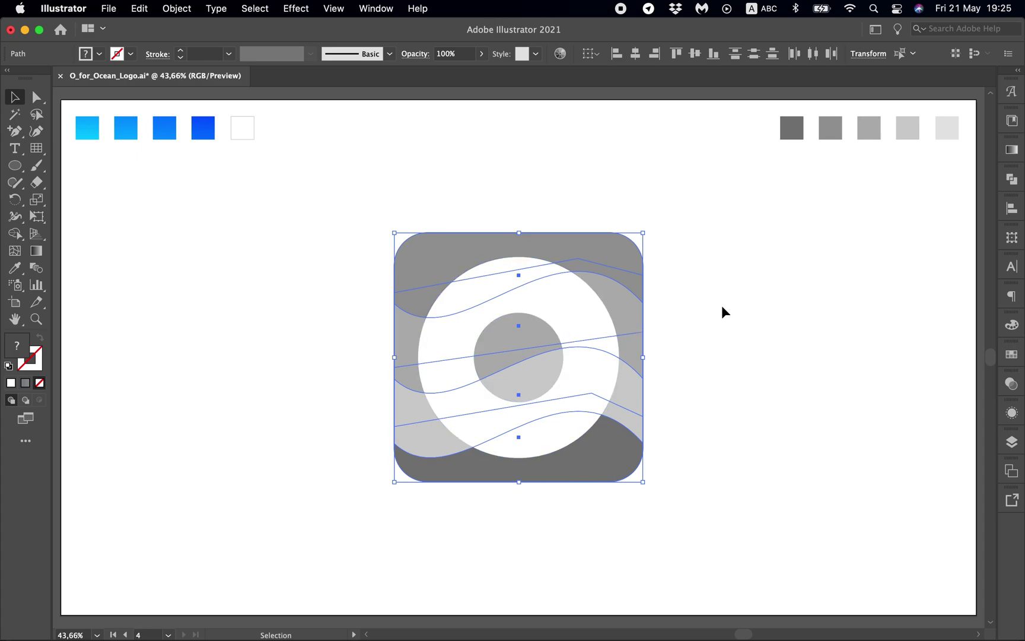
key("super+c")
key("super+f")
Crop the waves to the O-shaped ring with Pathfinder Crop, using the whole artwork.
left_click_drag(710, 195, 333, 521)
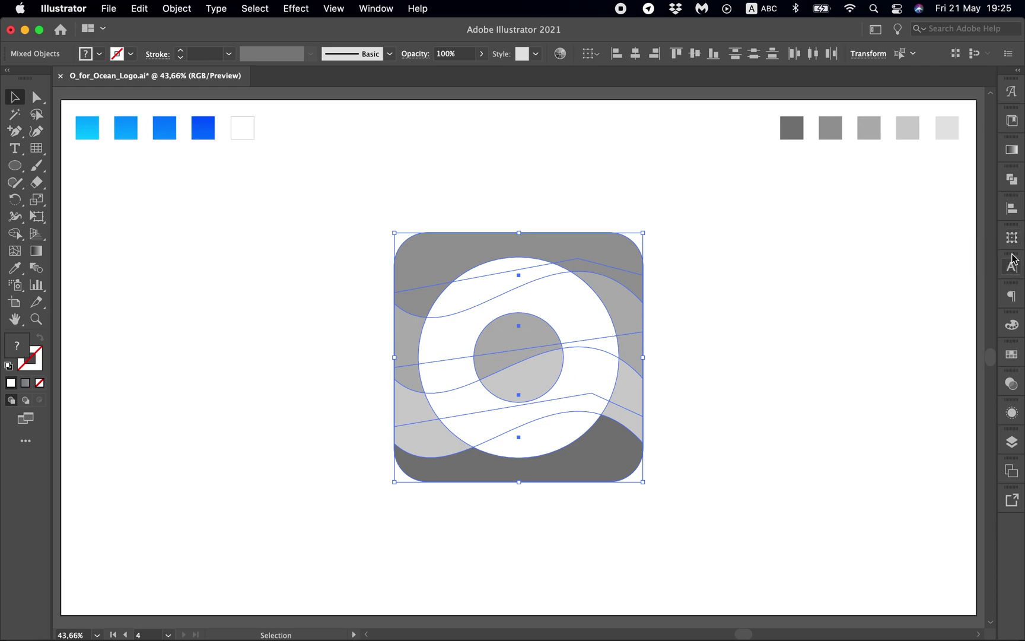
left_click(1012, 181)
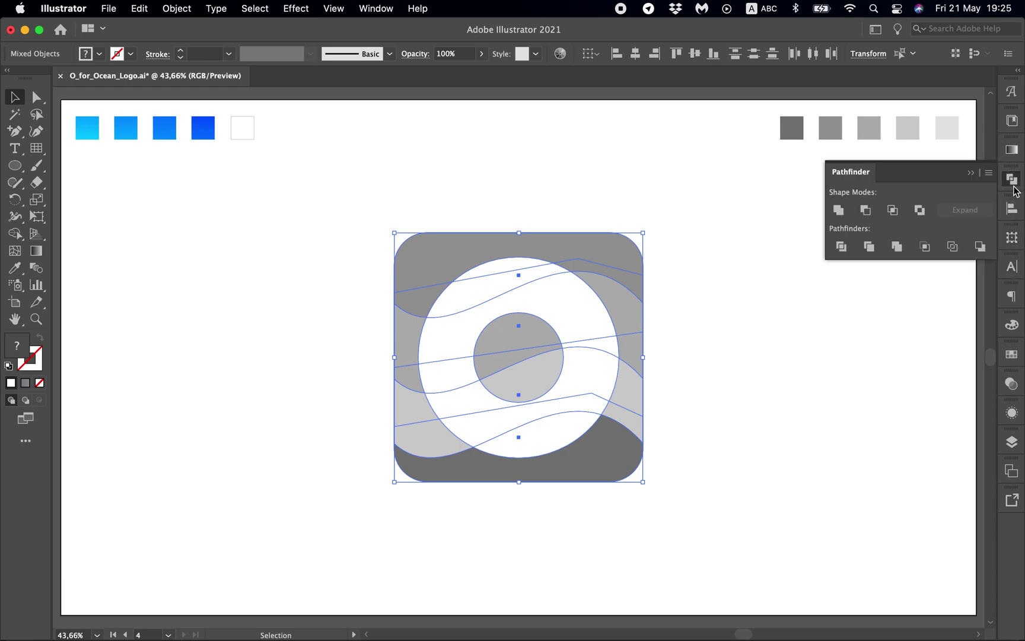
left_click(925, 247)
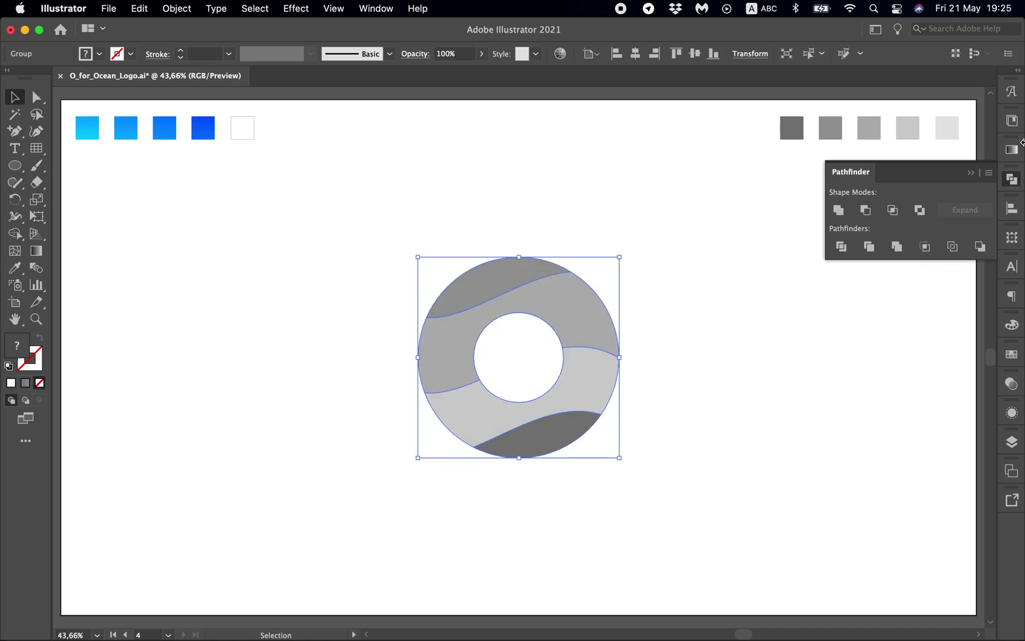
left_click(1010, 178)
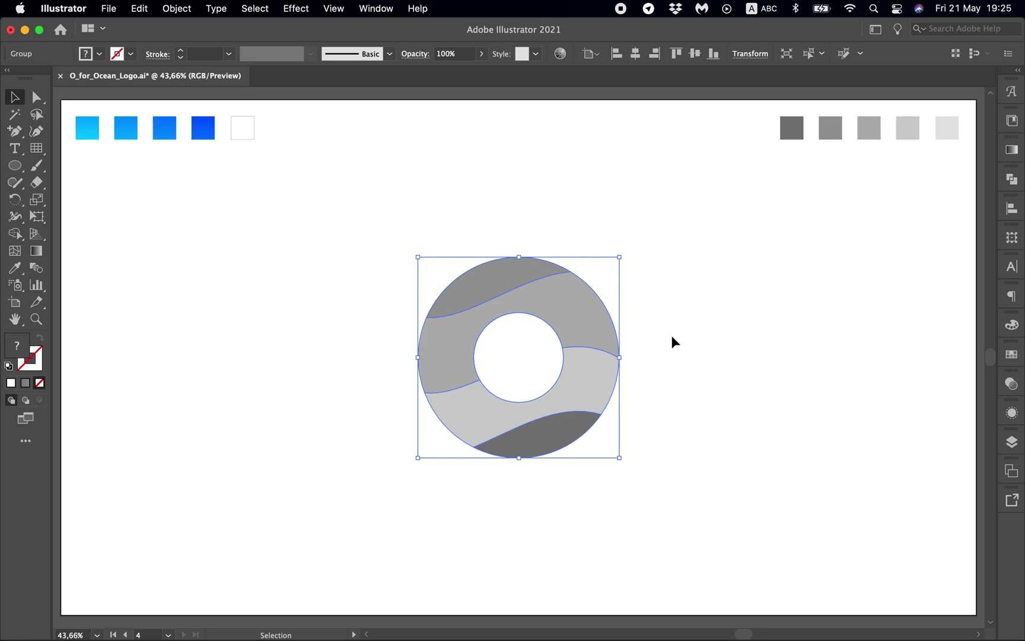
left_click(705, 327)
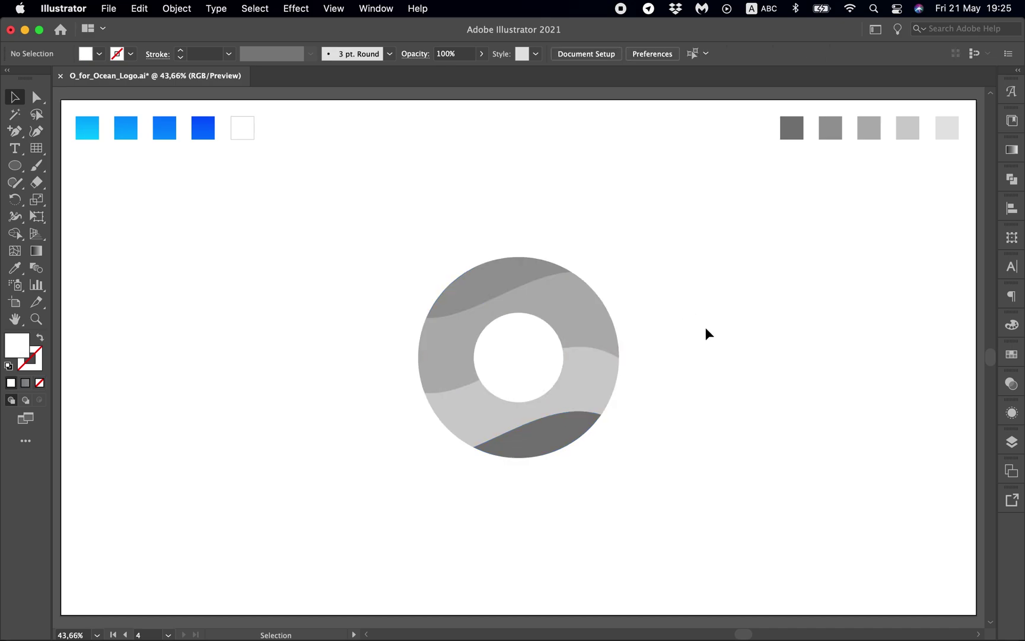
Apply the appearance of the white gradient swatch to all pieces of the cropped ring with the Eyedropper.
key("a")
left_click_drag(701, 225, 367, 500)
key("i")
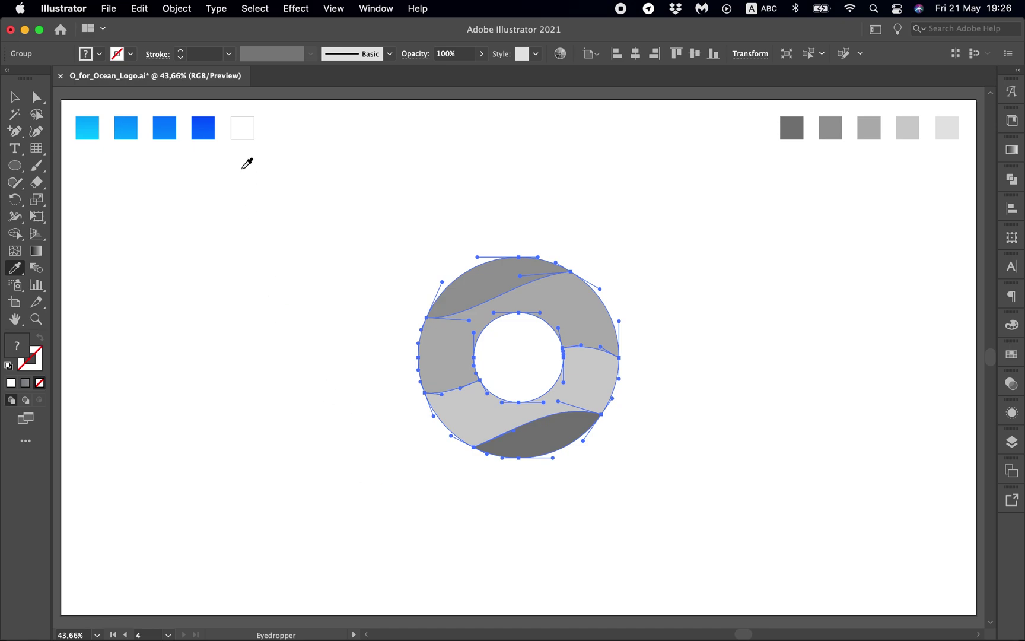
left_click(243, 129)
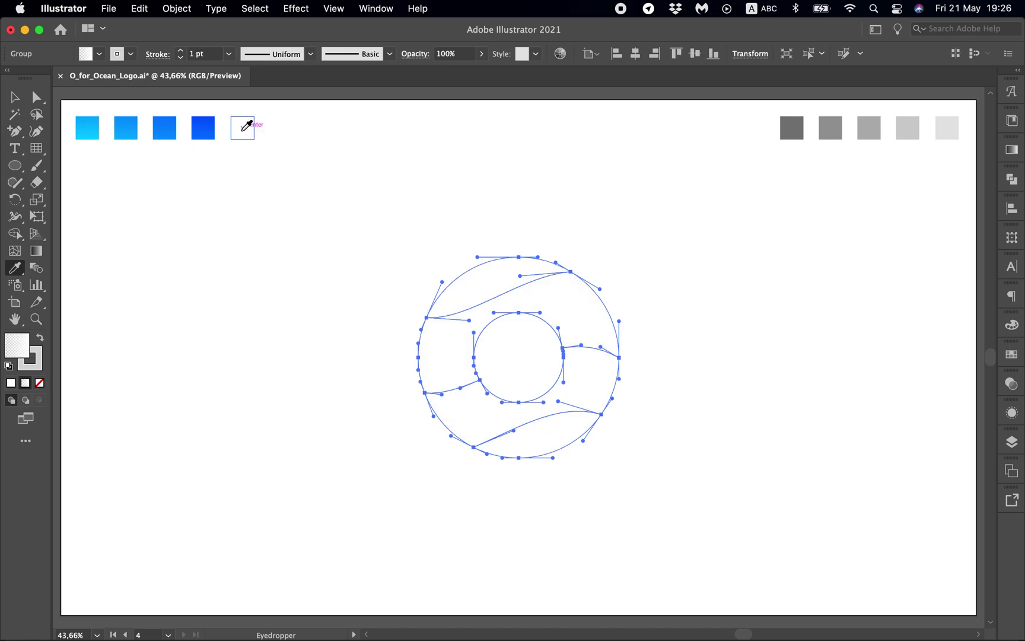
Remove the stroke from all the ring pieces, keeping their white gradient fill.
left_click(36, 373)
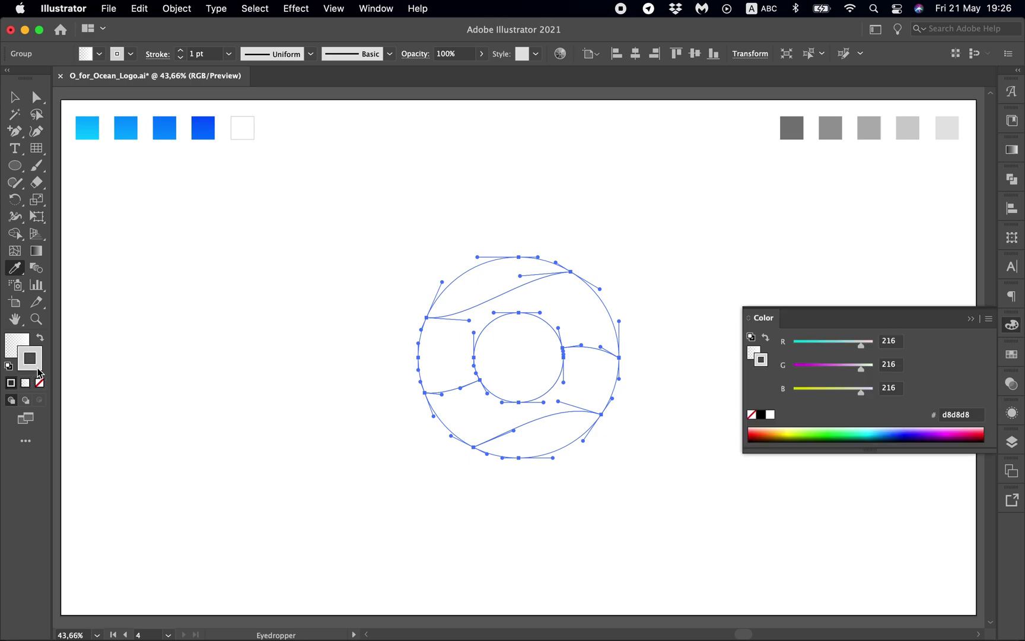
left_click(39, 383)
left_click(14, 359)
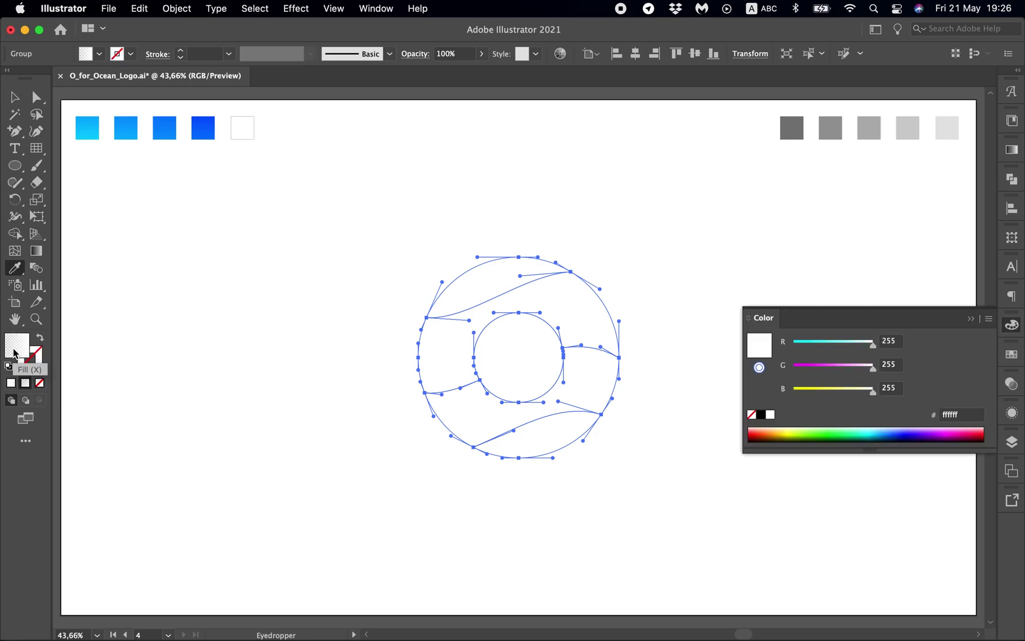
left_click(1011, 333)
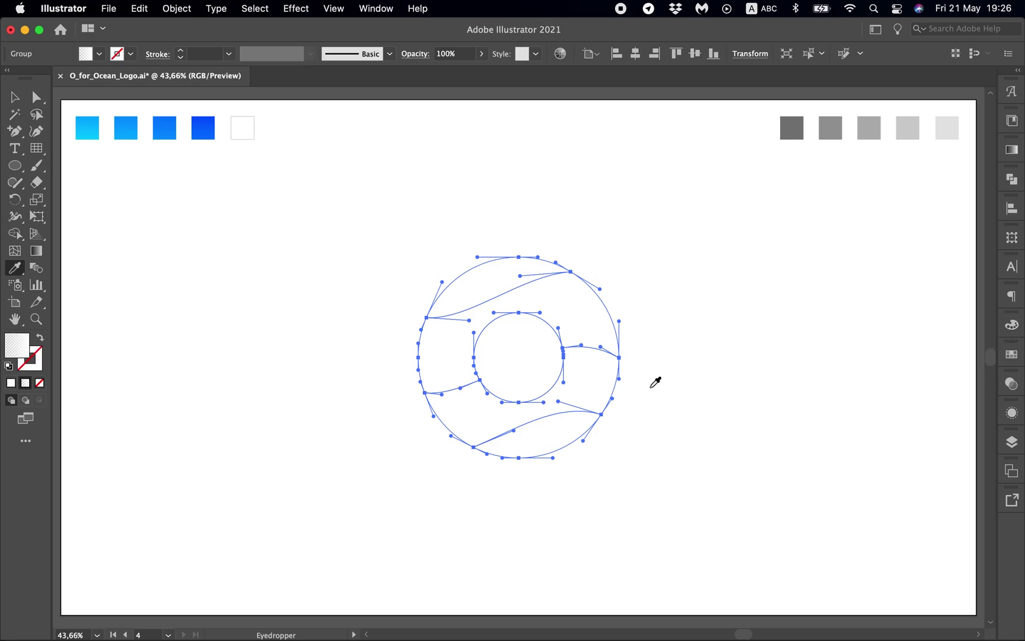
key("v")
left_click(696, 381)
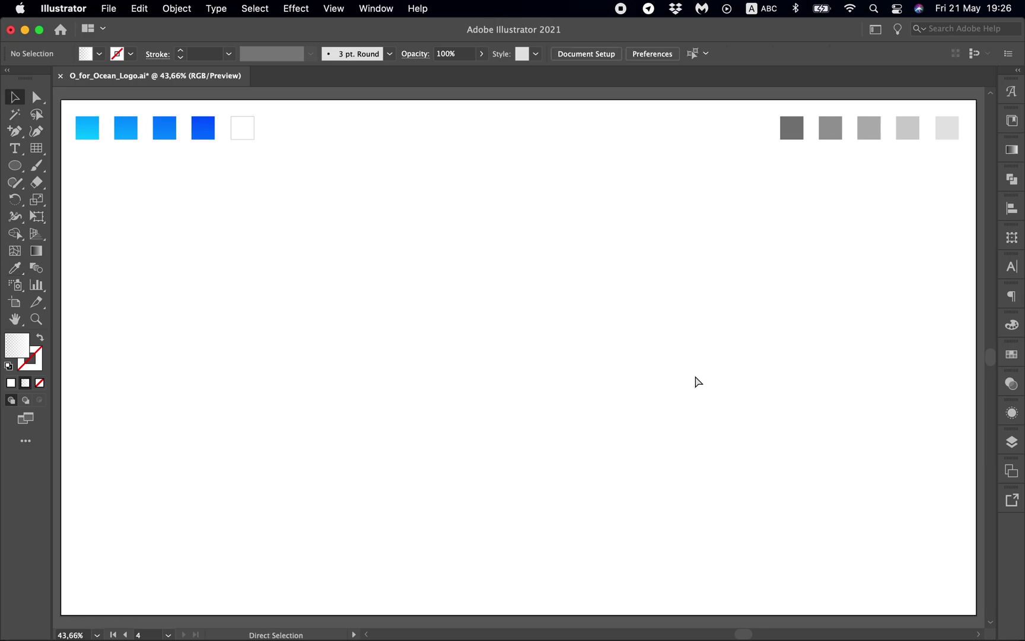
Paste the copied wave shapes in their original position and send them behind the gradient ring pieces.
key("super+v")
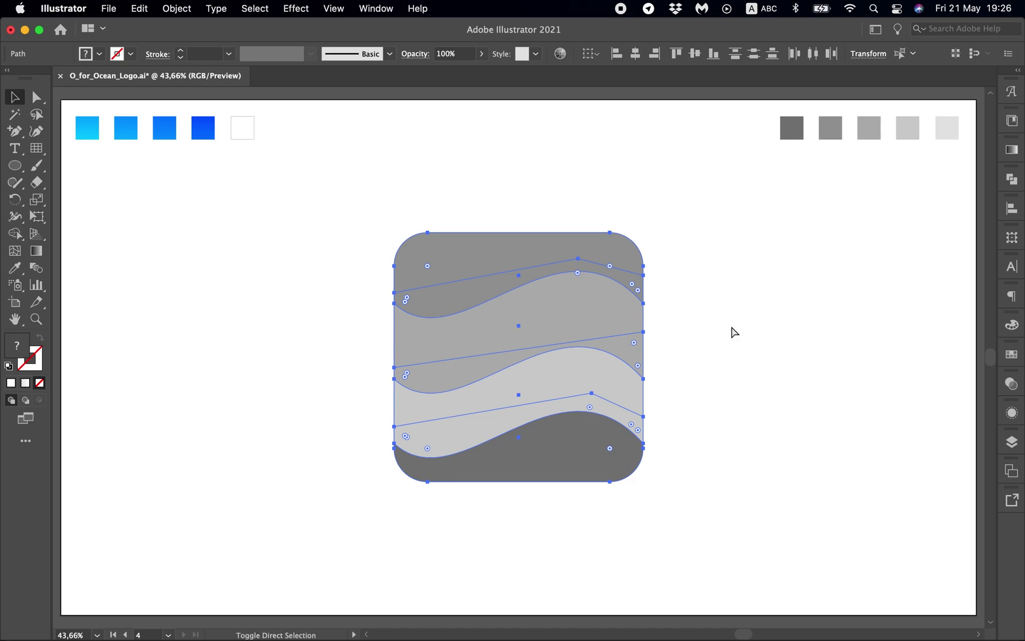
key("shift+super+bracketleft")
left_click(754, 323)
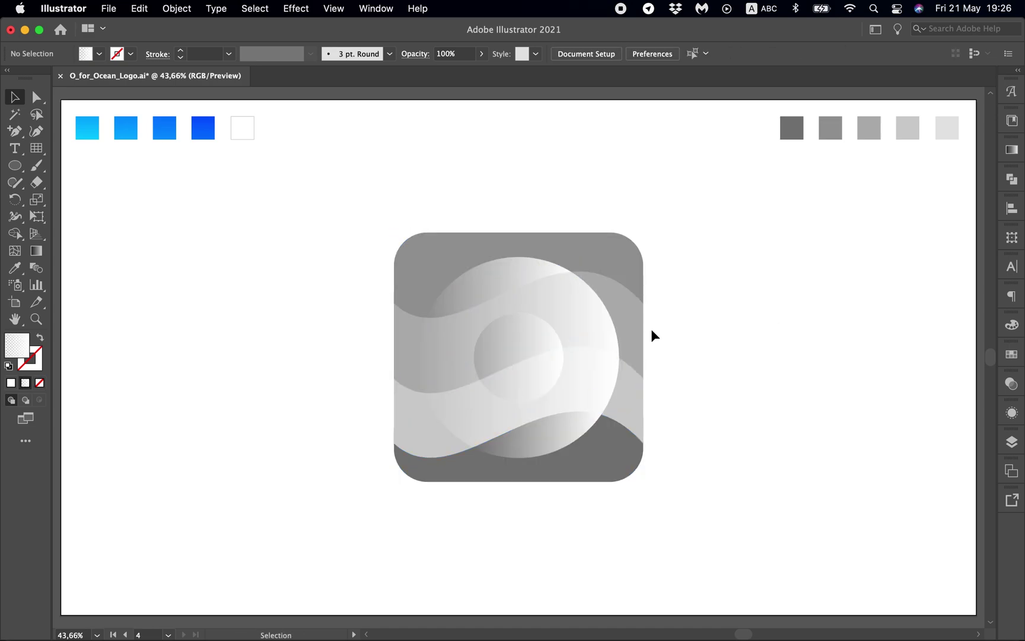
Delete the leftover gradient circle inside the hole of the ring.
left_click(509, 279)
left_click(739, 326)
key("a")
left_click(517, 354)
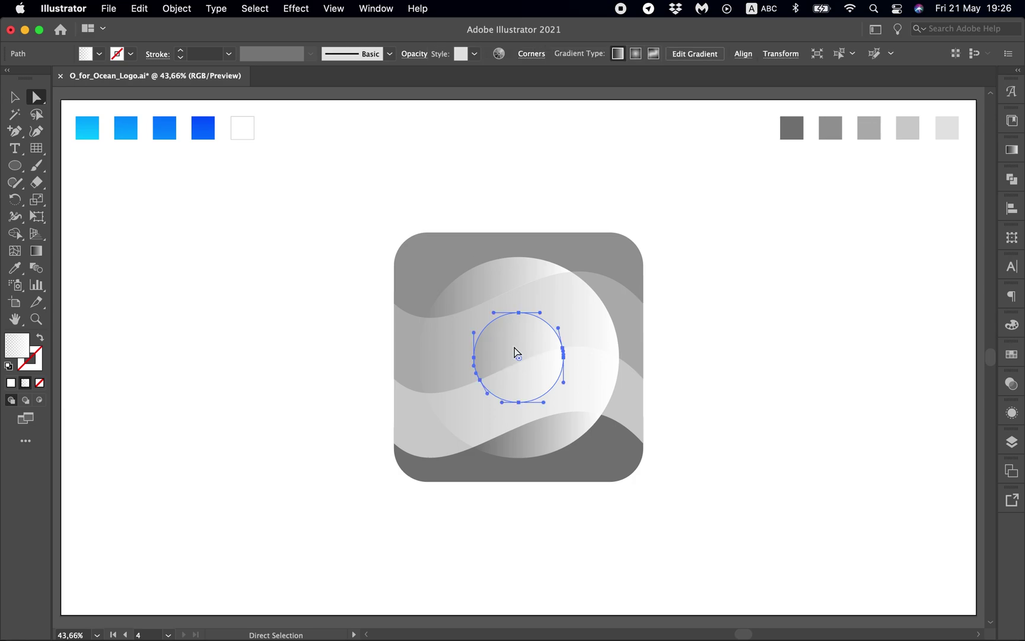
key("super+shift+a")
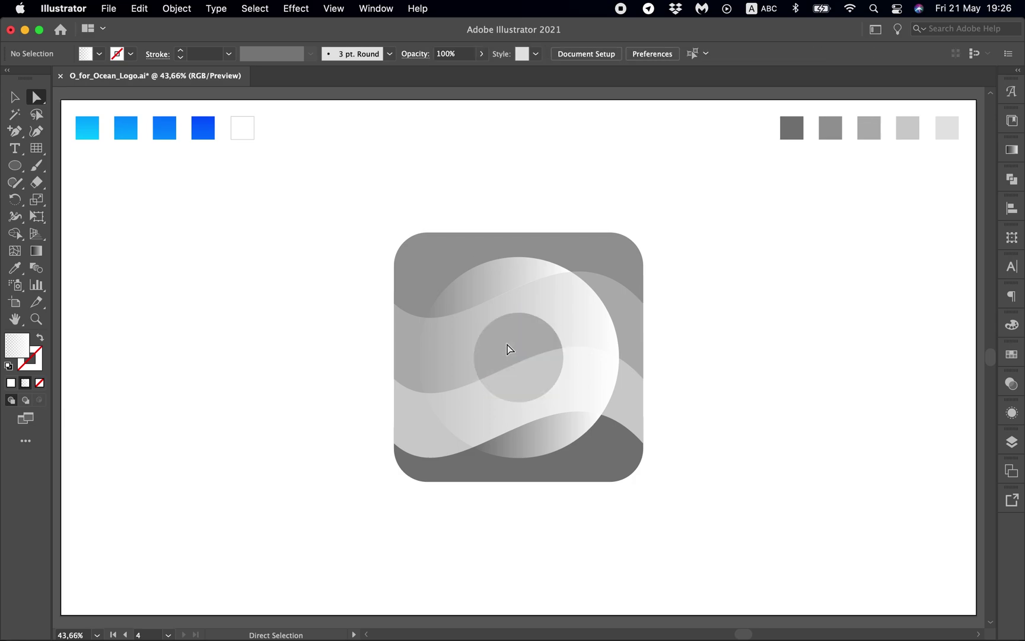
Fill the top wave with the lightest blue gradient swatch using the Eyedropper.
left_click(424, 267)
key("i")
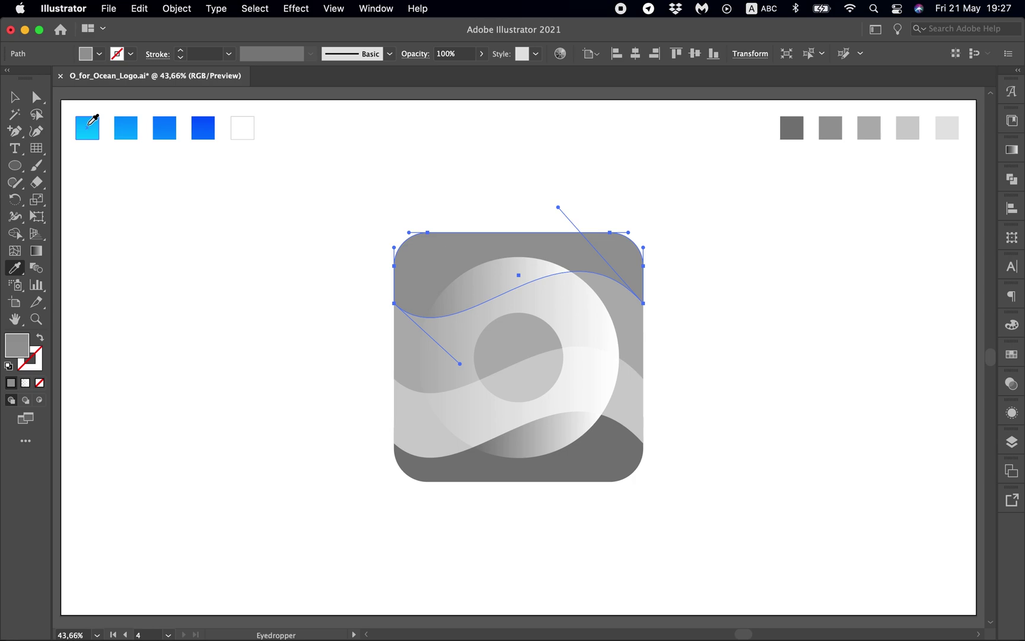
left_click(89, 125)
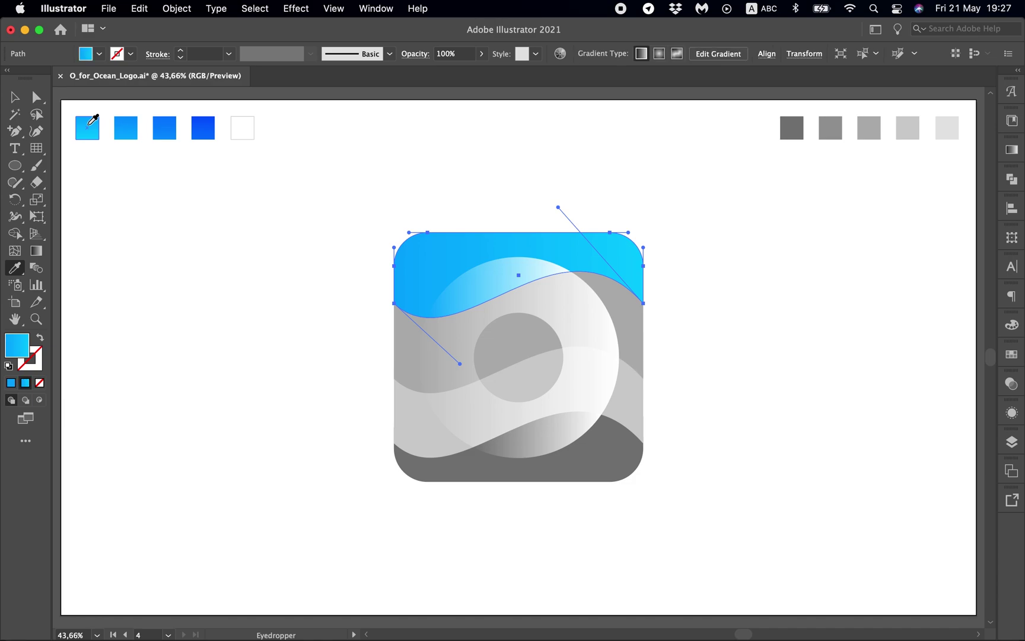
Turn the top wave's gradient vertical and centred, with the lighter cyan at the upper edge and the darker blue below.
key("g")
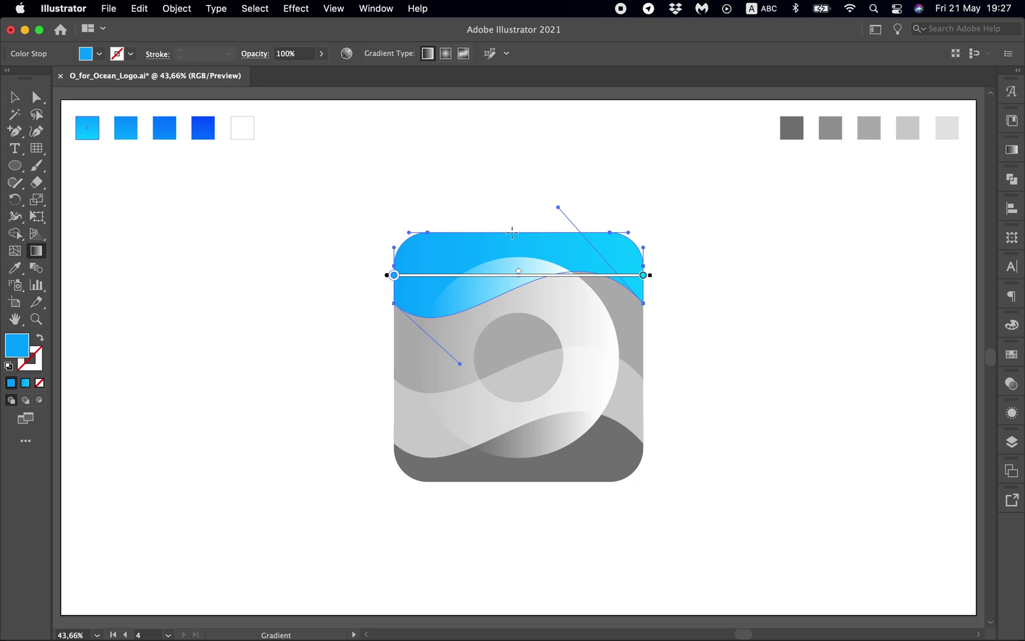
mouse_move(511, 230)
left_mouse_down()
mouse_move(509, 305)
mouse_move(435, 316)
mouse_move(443, 233)
left_mouse_up()
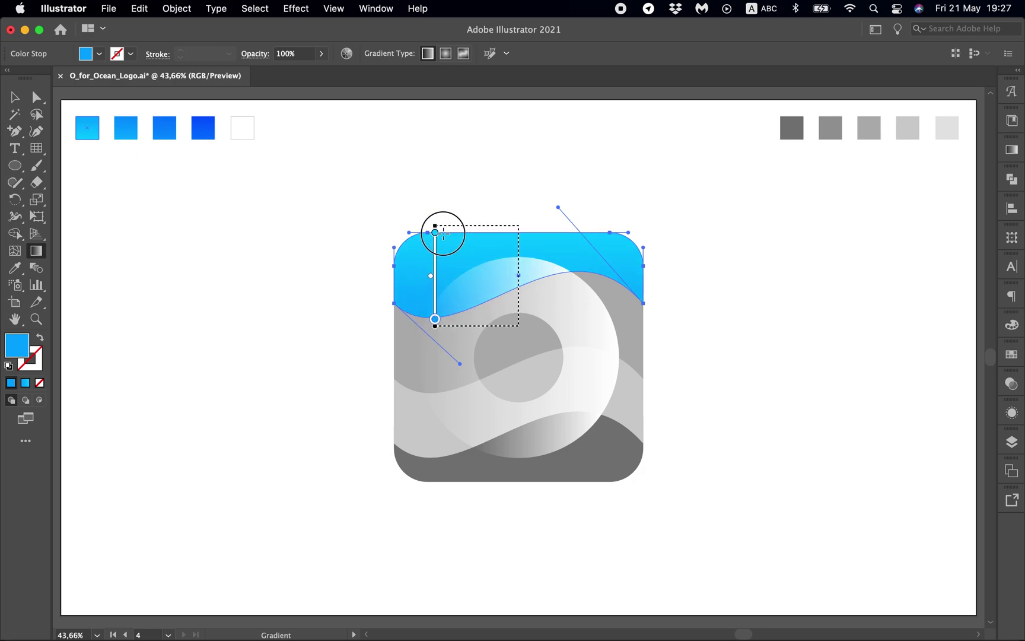
left_click_drag(443, 233, 443, 234)
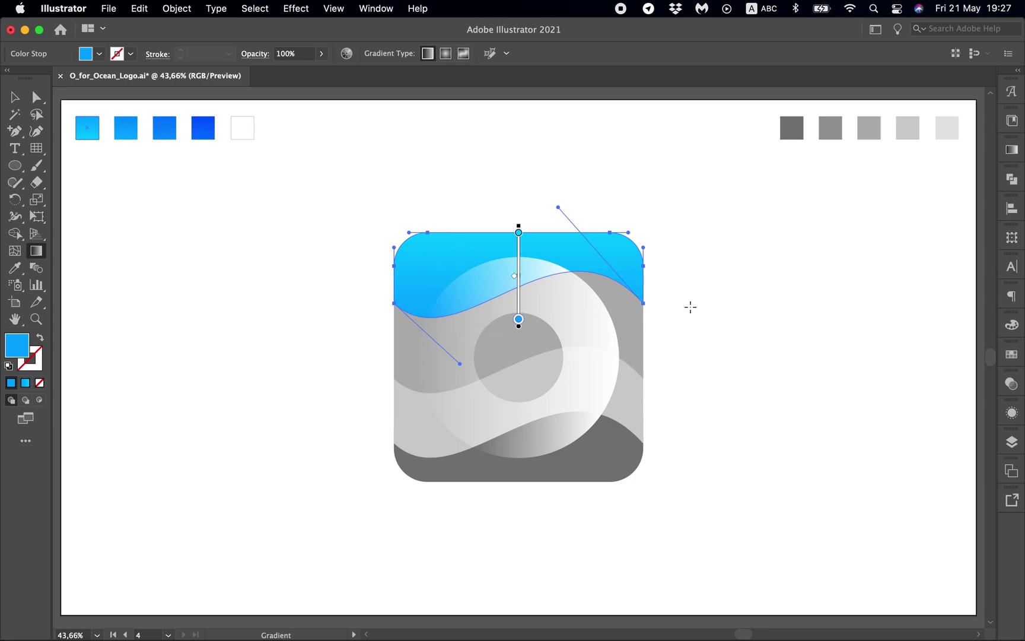
key("a")
left_click(693, 279)
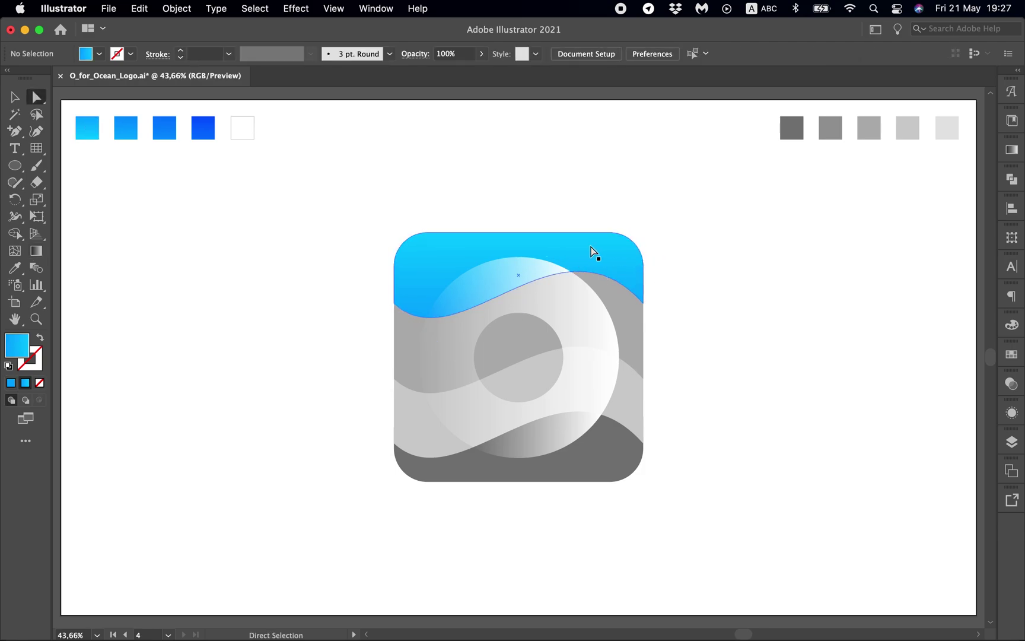
Fill the second wave with the second blue gradient swatch and make the gradient vertical, darker blue at the crest and lighter below.
left_click(626, 301)
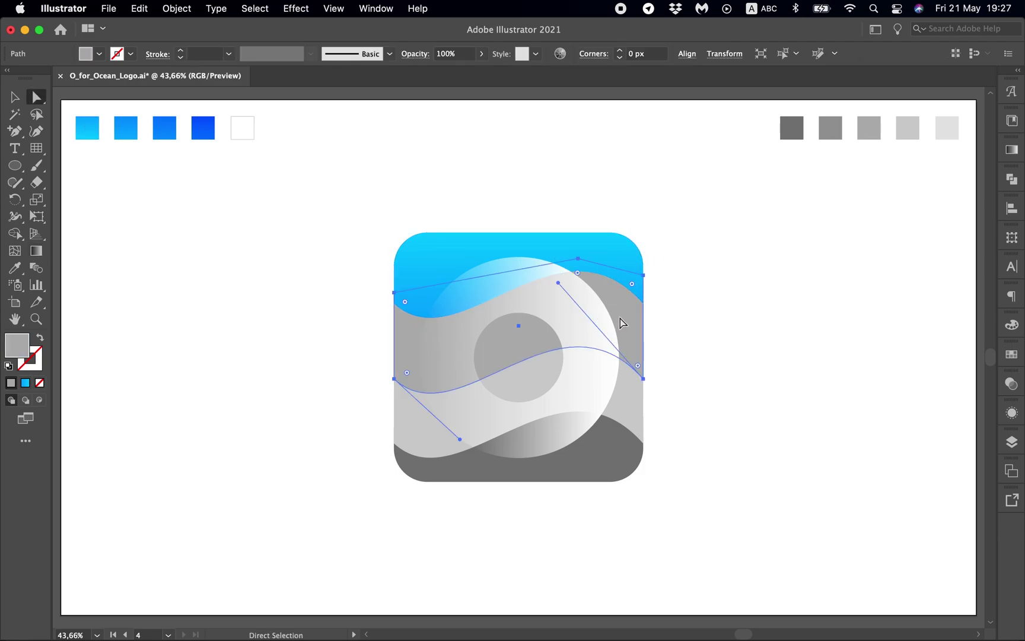
key("i")
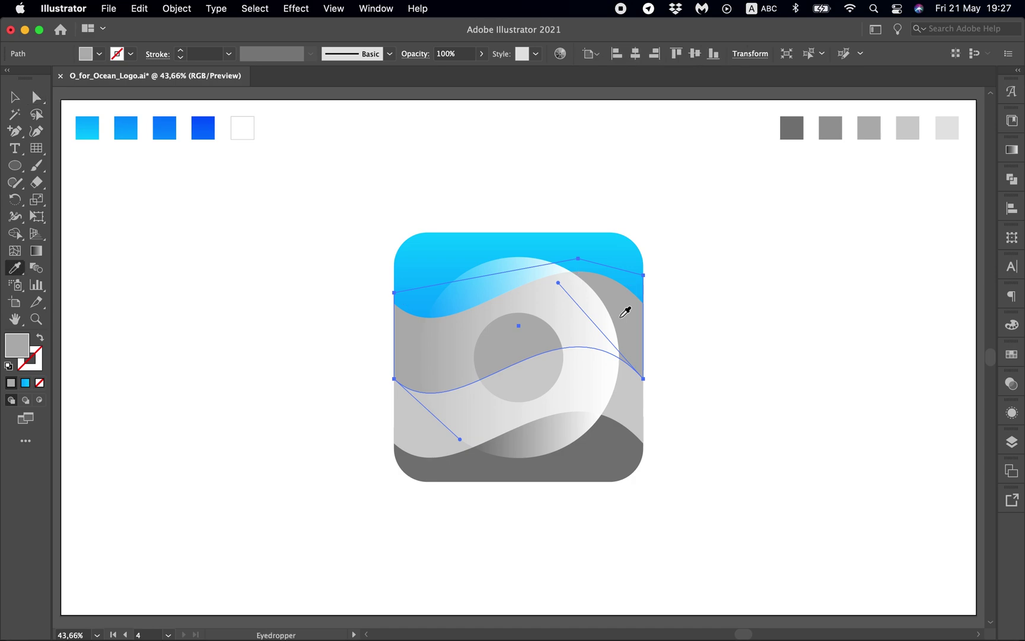
left_click(134, 124)
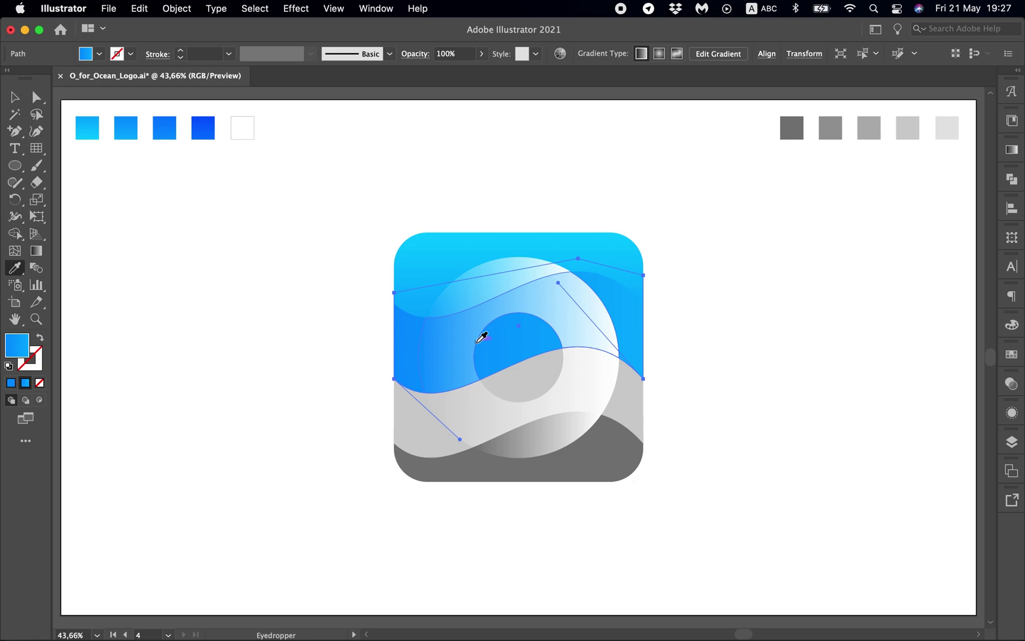
key("g")
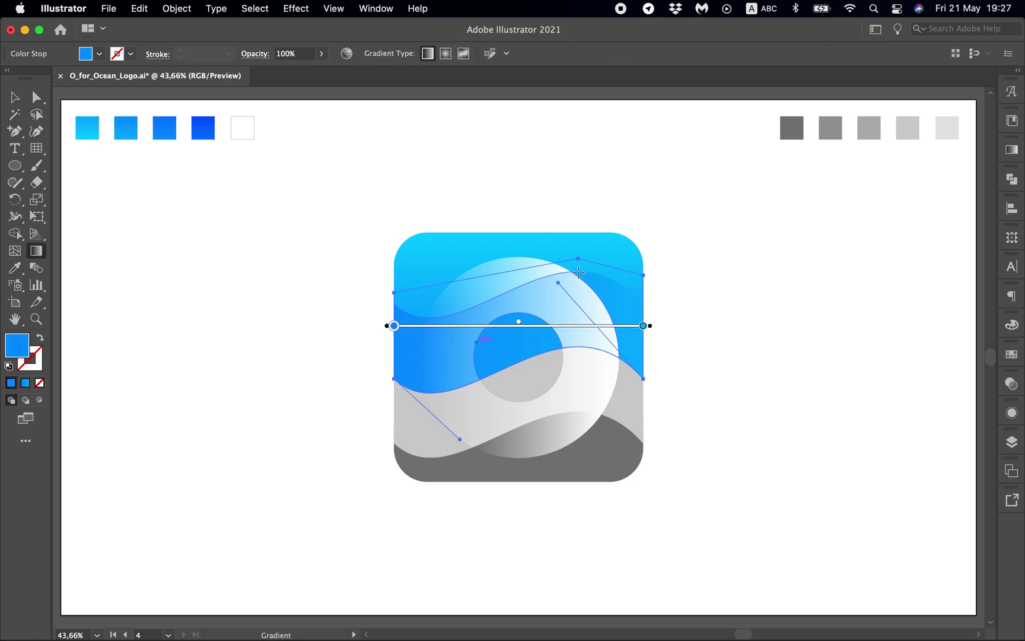
left_click_drag(579, 271, 571, 380)
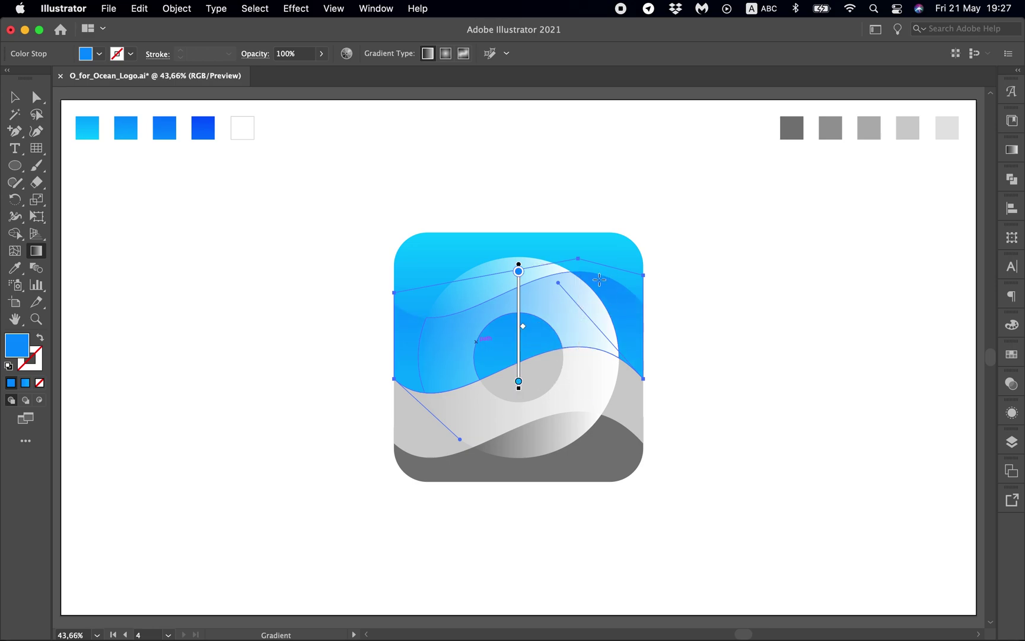
key("a")
left_click(708, 300)
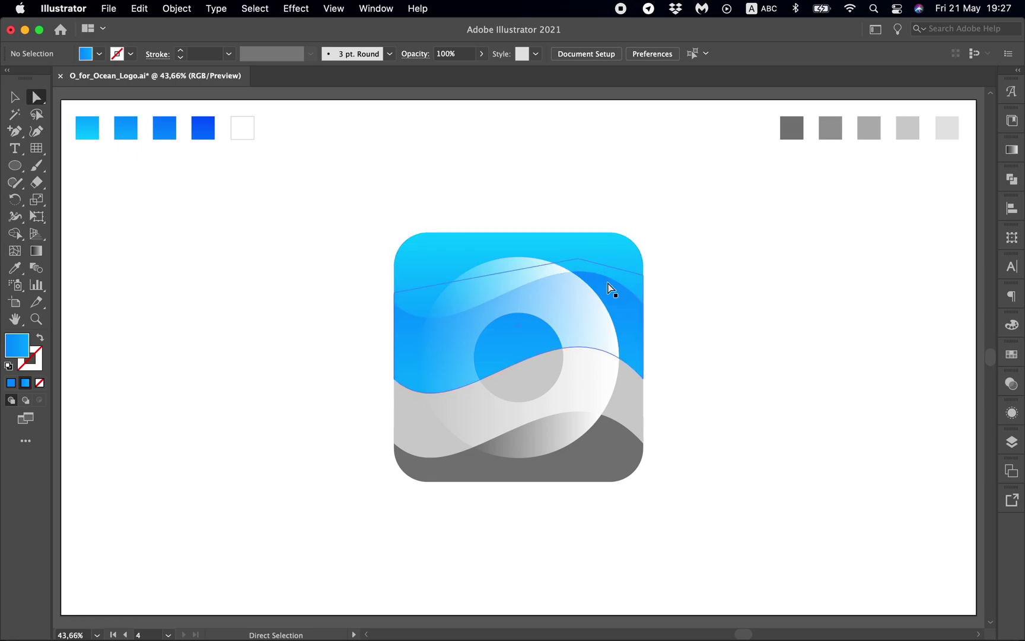
Fill the third wave with the third blue gradient swatch and run its gradient vertically from darker blue at the crest to lighter below.
left_click(406, 434)
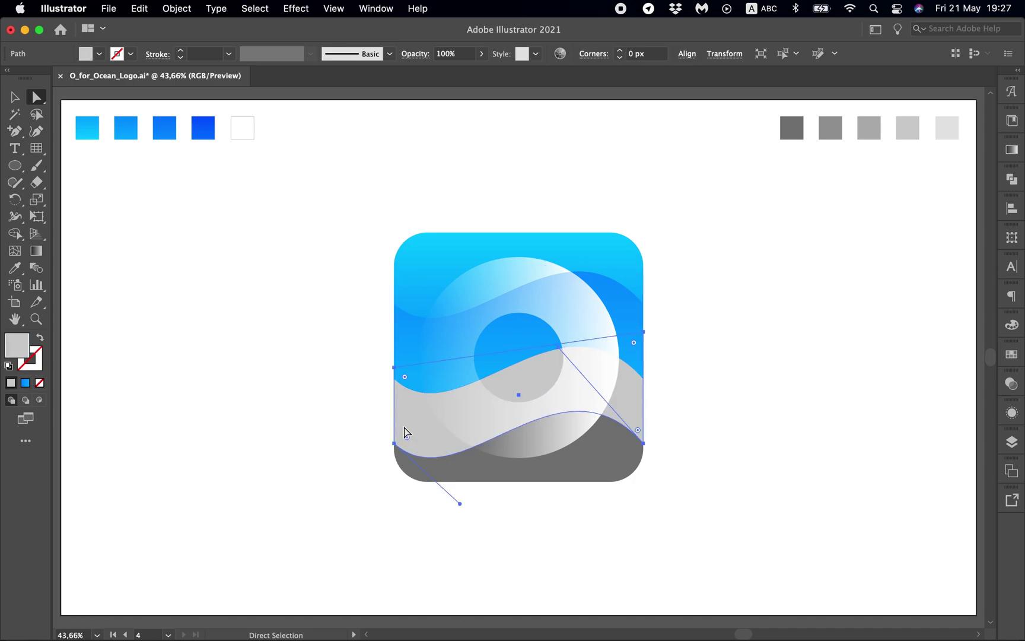
key("i")
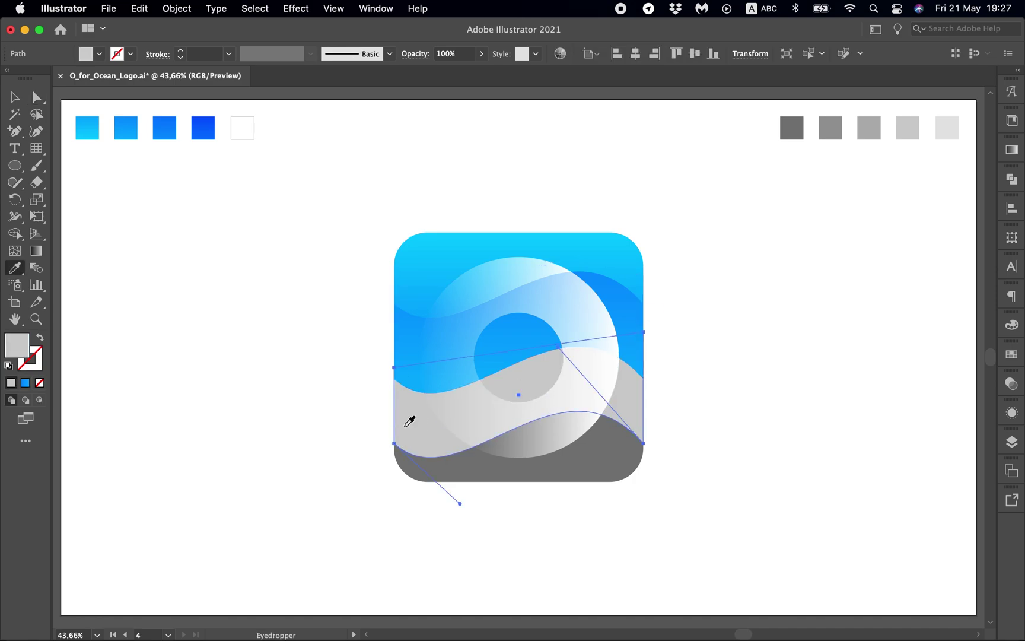
left_click(162, 123)
key("g")
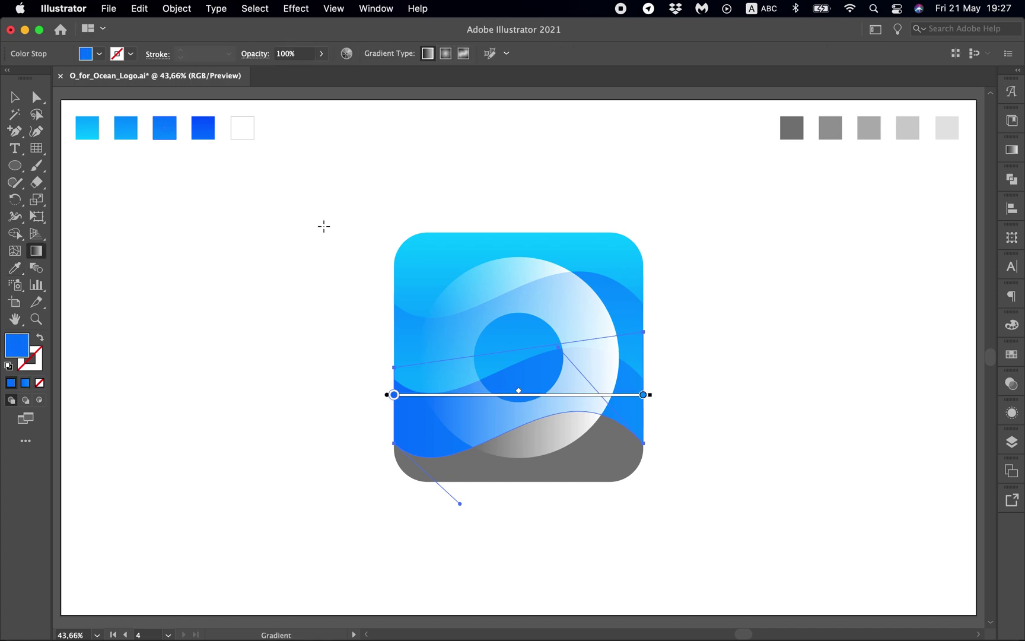
left_click_drag(579, 346, 565, 446)
key("a")
left_click(676, 447)
Fill the bottom wave with the darkest blue gradient swatch and turn its gradient vertical, with the darker blue at the crest.
left_click(595, 461)
key("i")
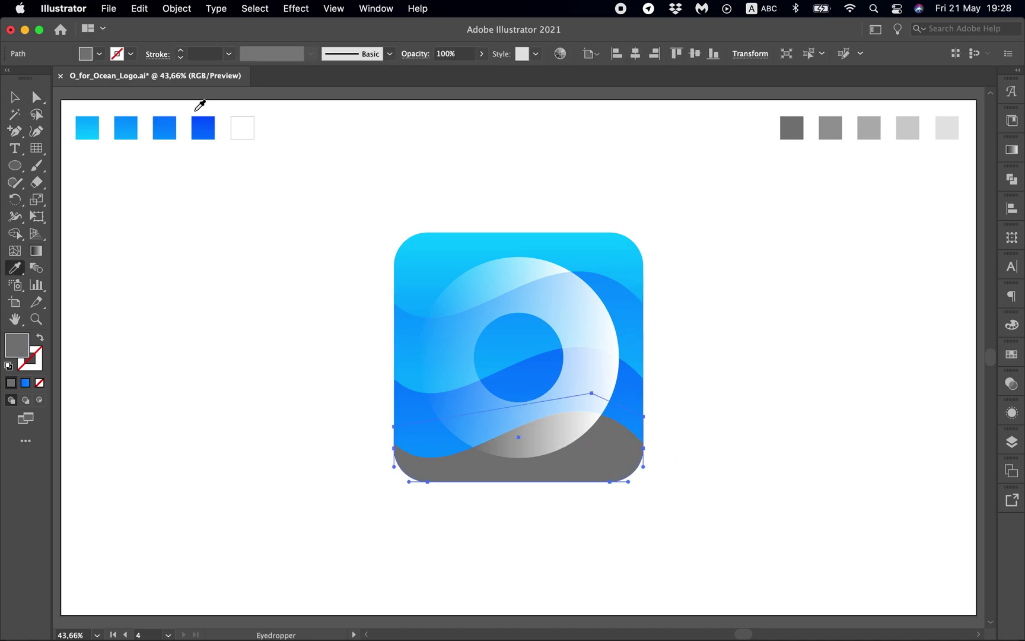
left_click(203, 127)
key("g")
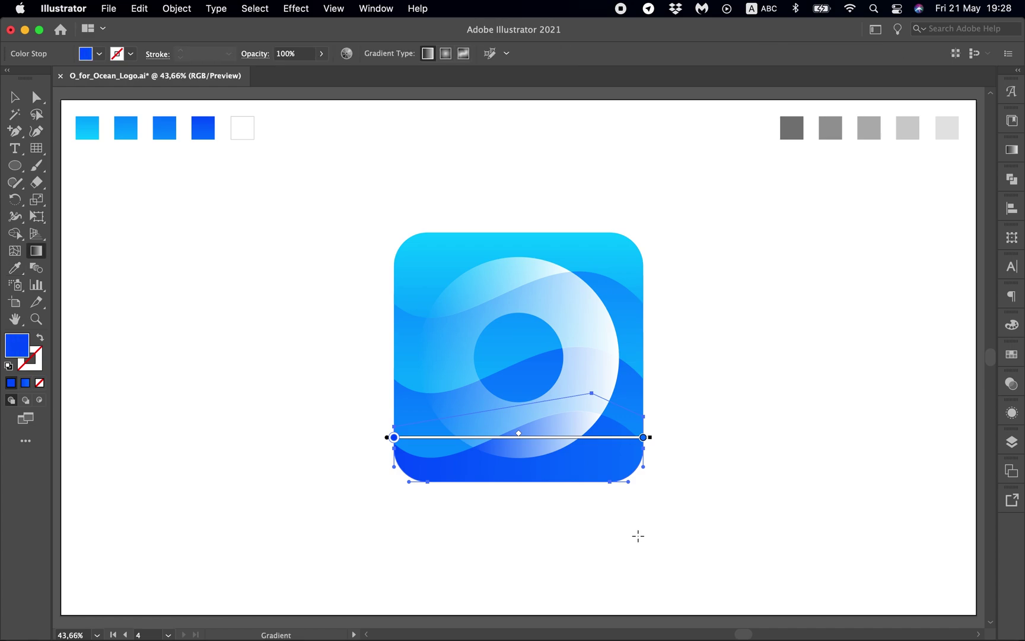
left_click_drag(574, 462, 572, 481)
key("v")
left_click(719, 466)
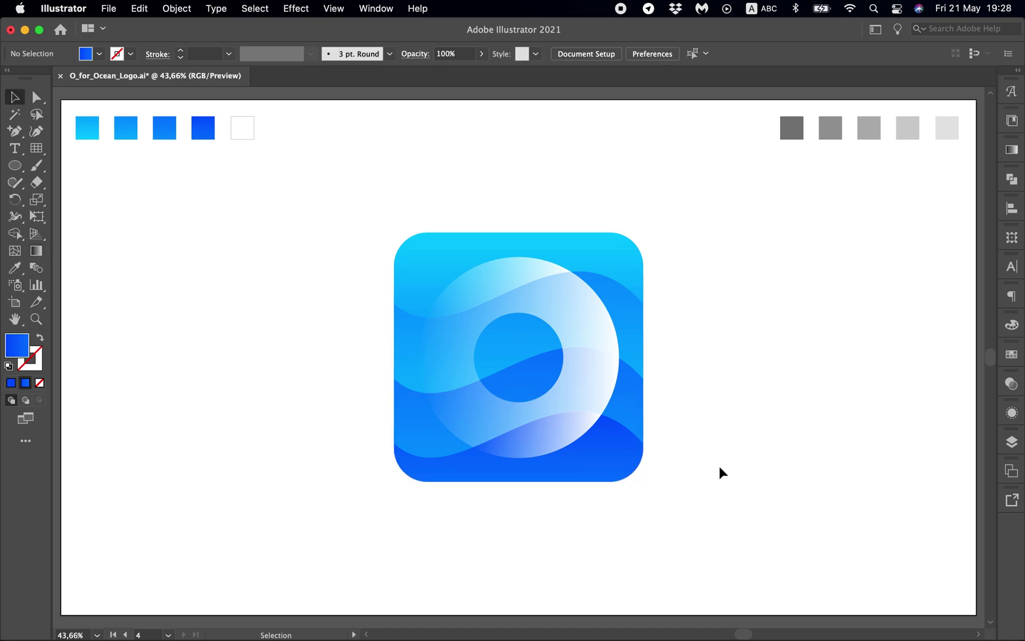
Turn the top ring piece's white gradient vertical, from transparent above the piece to solid white just below its lower edge.
key("a")
left_click(487, 279)
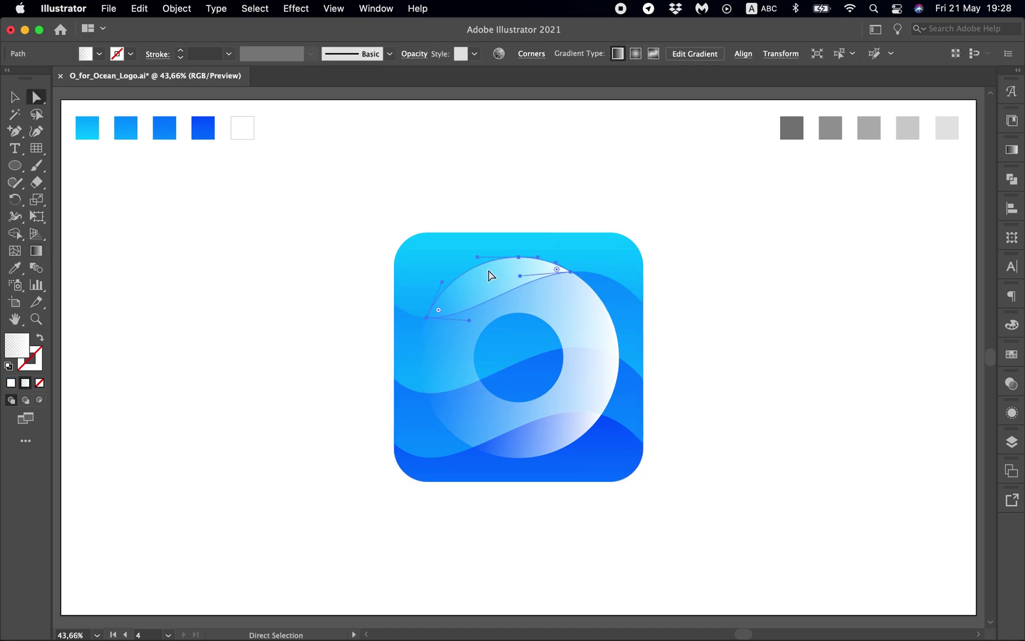
key("g")
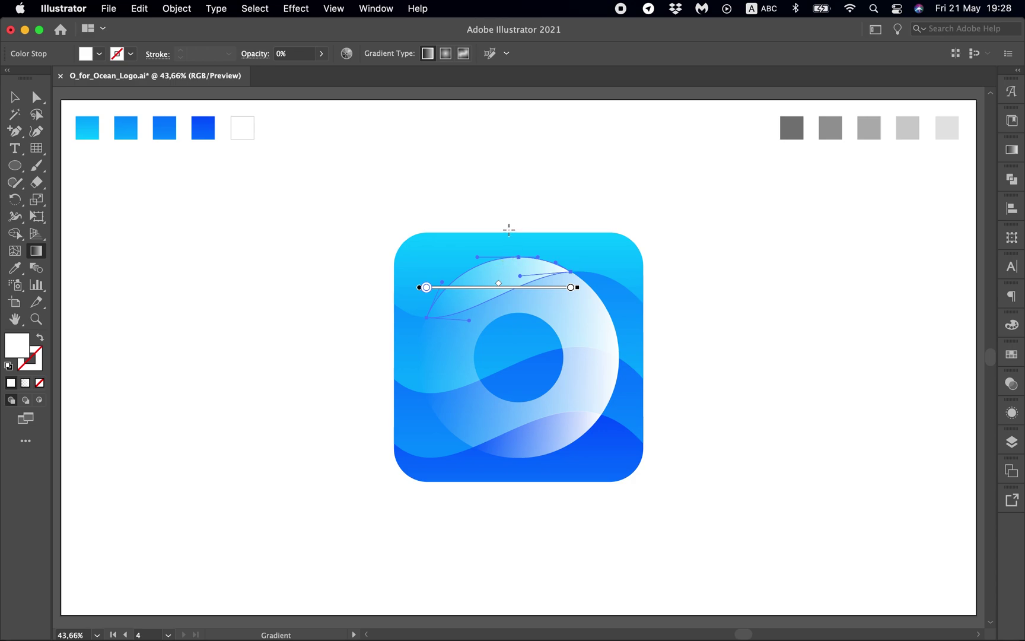
left_click_drag(498, 229, 501, 296)
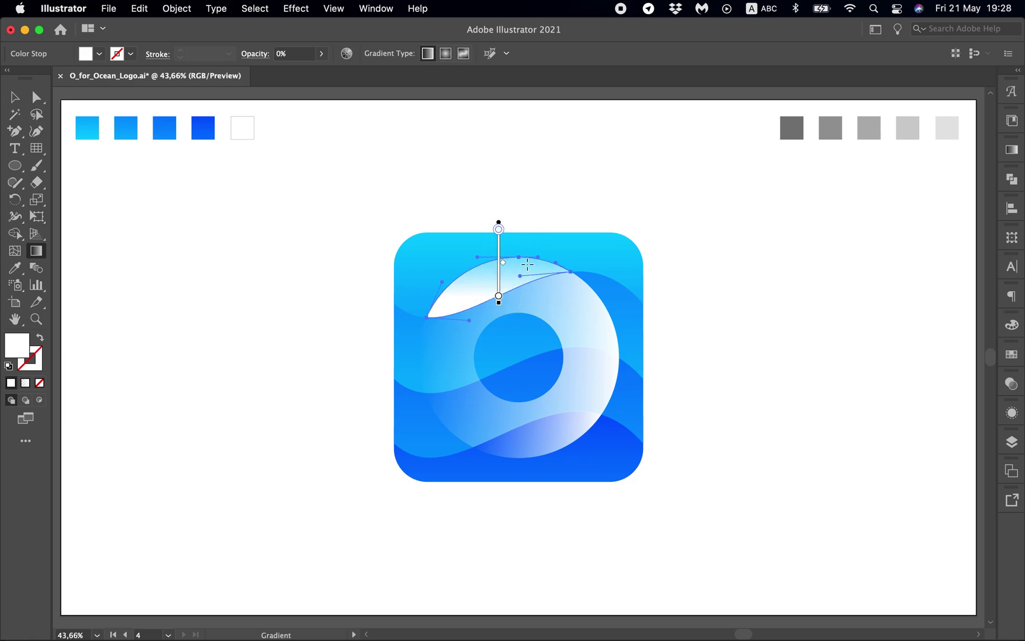
left_click_drag(518, 250, 518, 318)
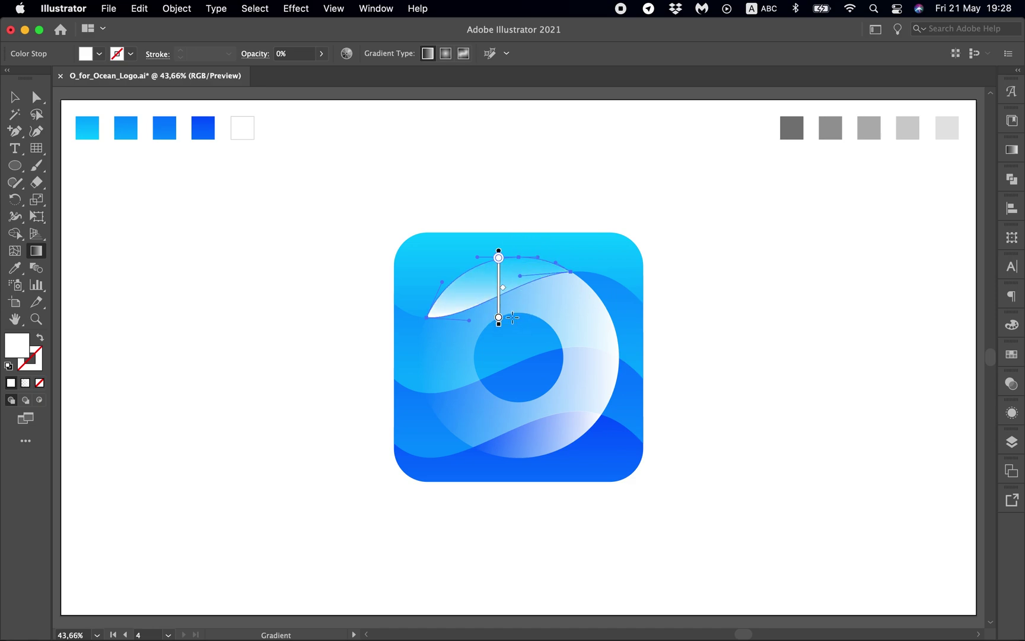
left_click_drag(509, 227, 503, 322)
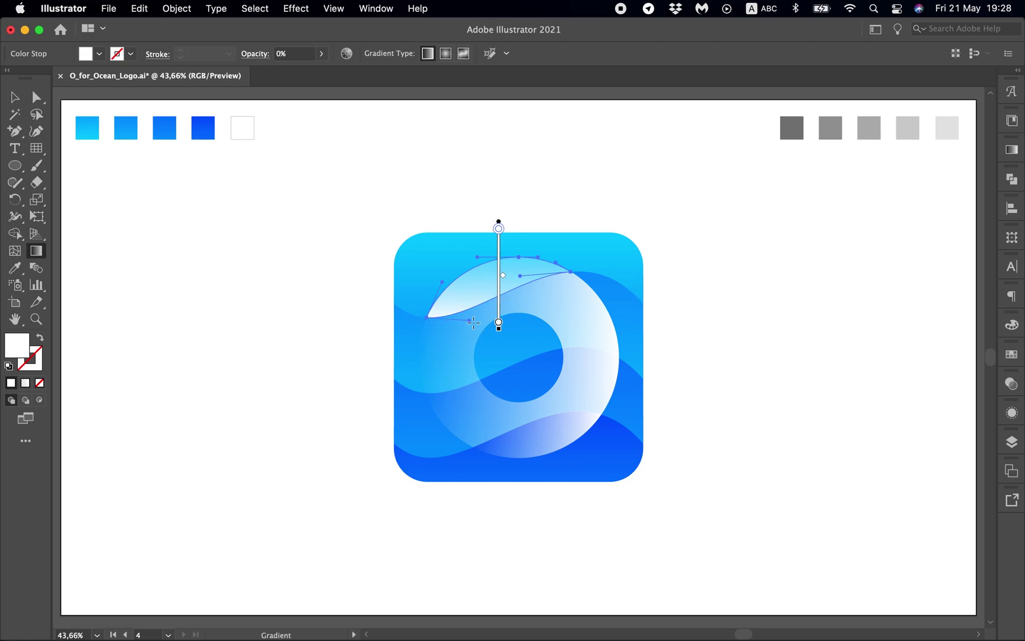
Make the second ring piece's gradient vertical, starting transparent above its upper edge and ending white near its lower edge.
key("a")
left_click(562, 315)
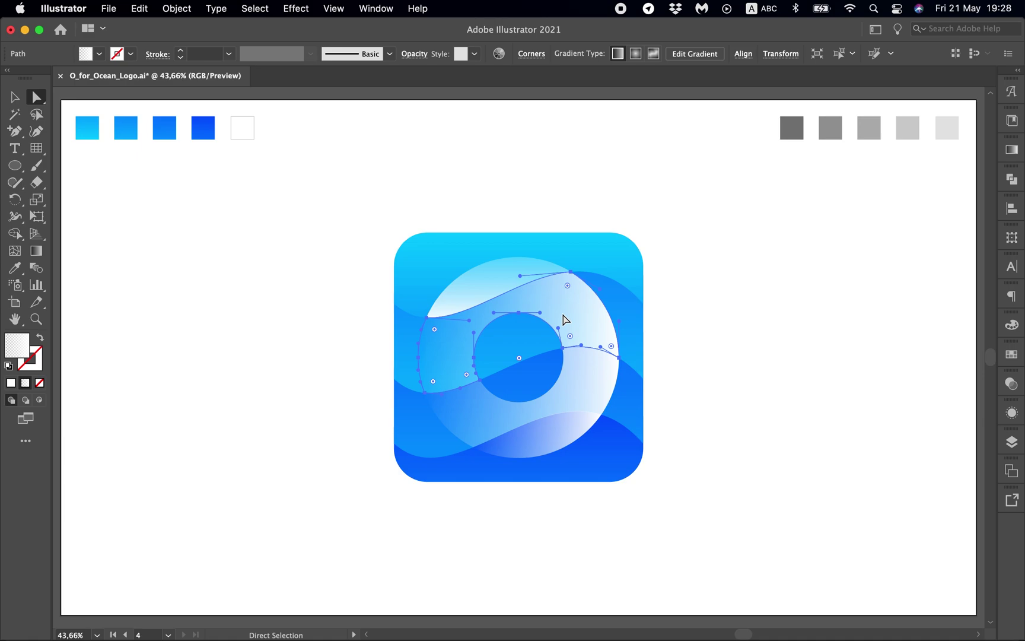
key("g")
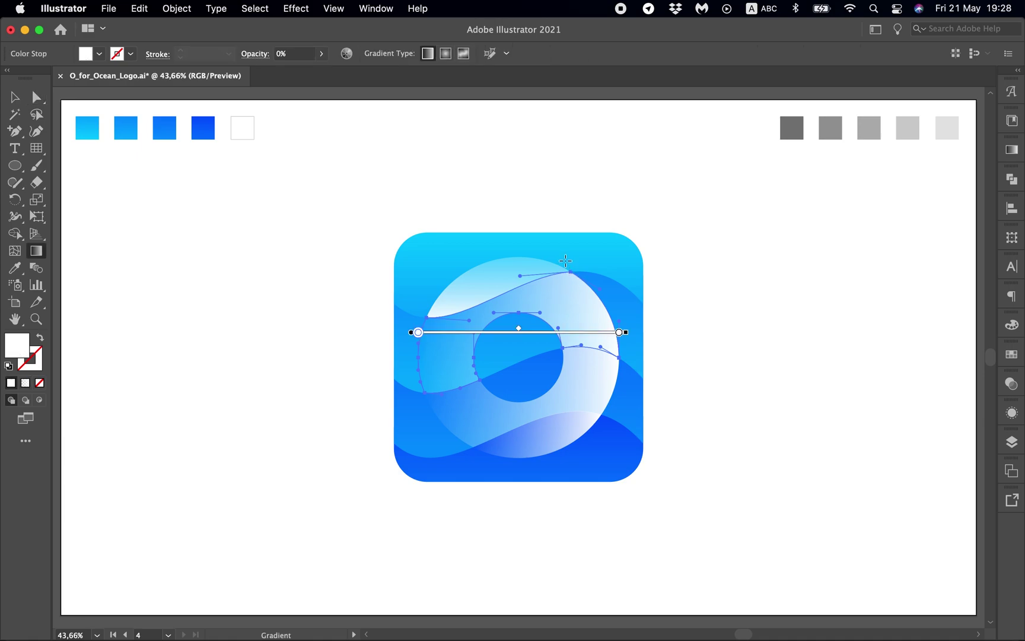
left_click_drag(566, 242, 562, 381)
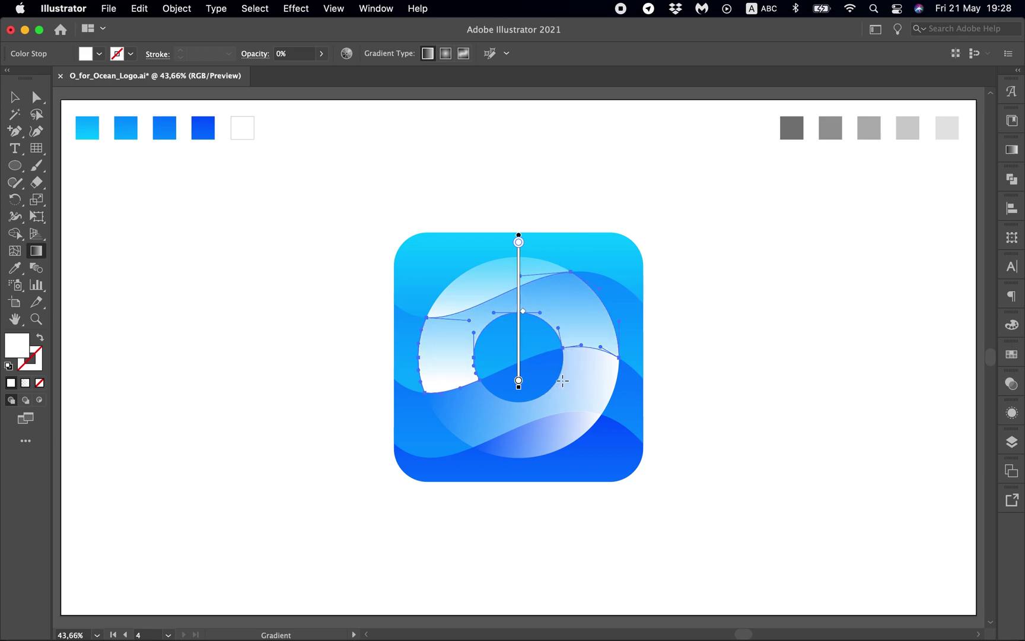
key("a")
left_click(679, 289)
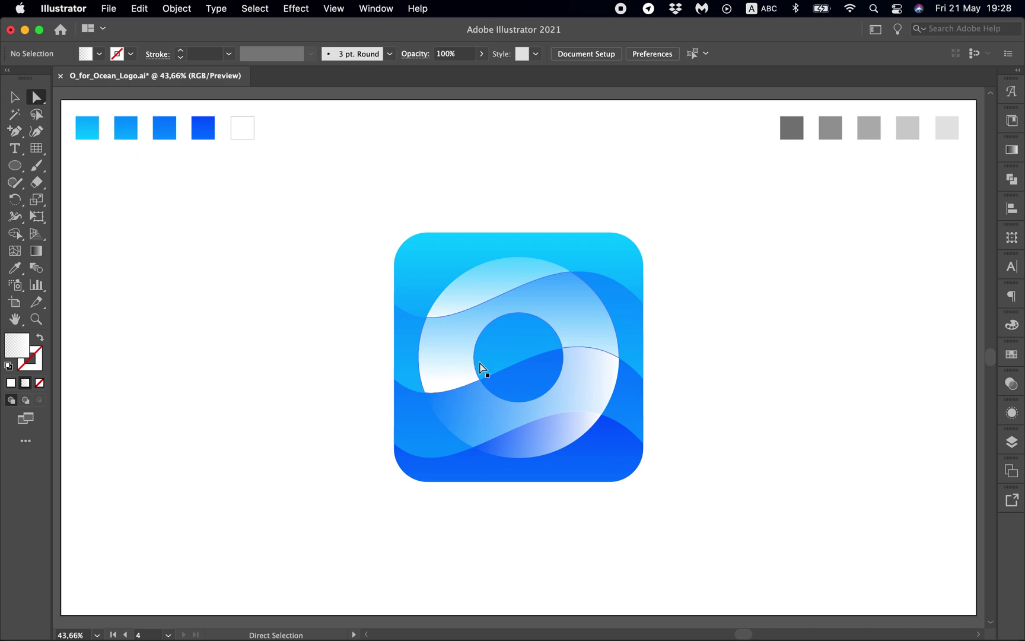
Set the third ring piece's gradient vertical, with the transparent end well above the piece and the white end at its lower edge.
left_click(584, 378)
key("g")
mouse_move(577, 331)
left_mouse_down()
mouse_move(567, 449)
mouse_move(572, 418)
mouse_move(558, 441)
left_mouse_up()
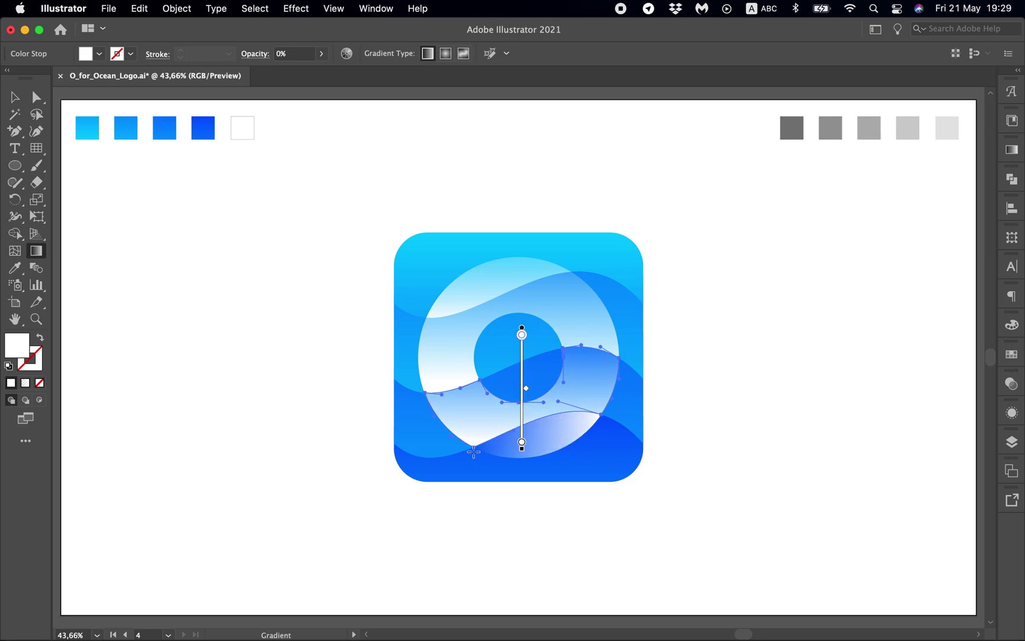
left_click_drag(504, 331, 483, 448)
key("a")
left_click(720, 364)
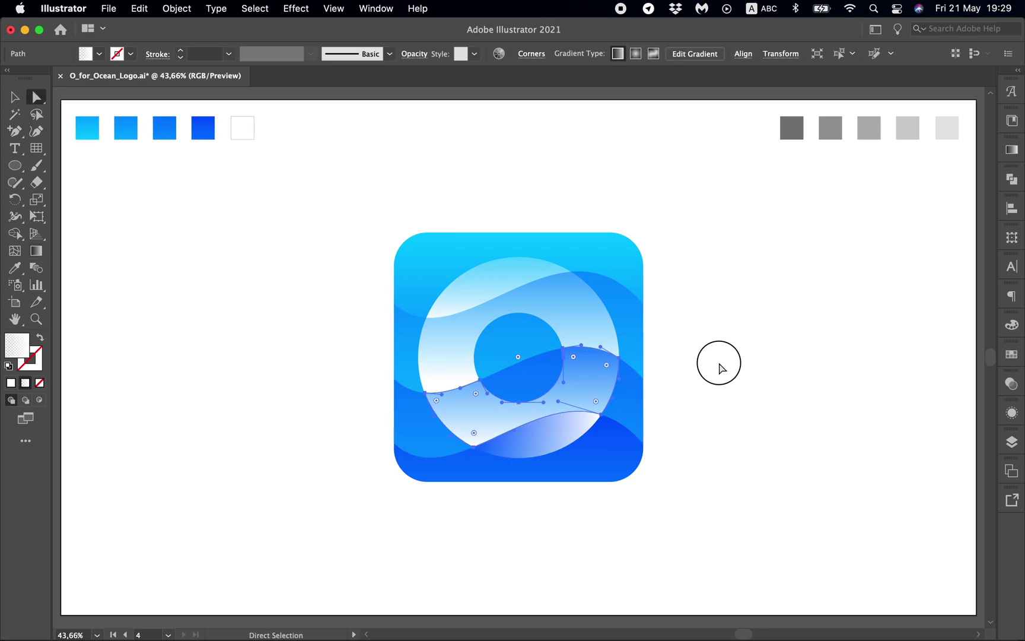
left_click(601, 382)
key("g")
left_click_drag(566, 294, 549, 446)
key("a")
left_click(778, 410)
Turn the bottom ring piece's gradient vertical, from transparent above the piece to white at the ring's lower edge.
left_click(535, 445)
key("g")
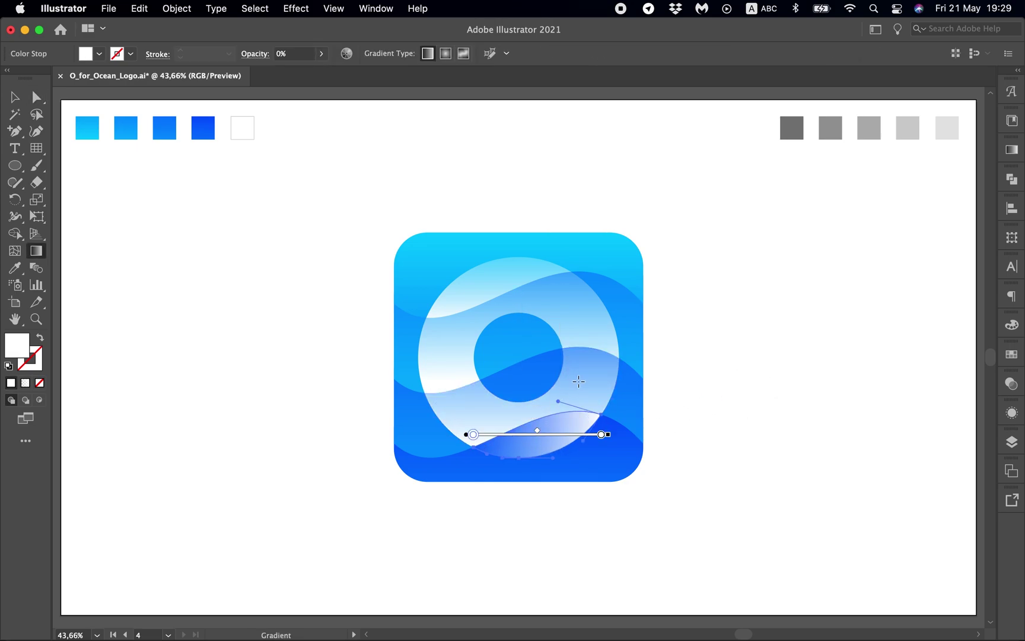
left_click_drag(587, 368, 568, 457)
key("a")
left_click(693, 409)
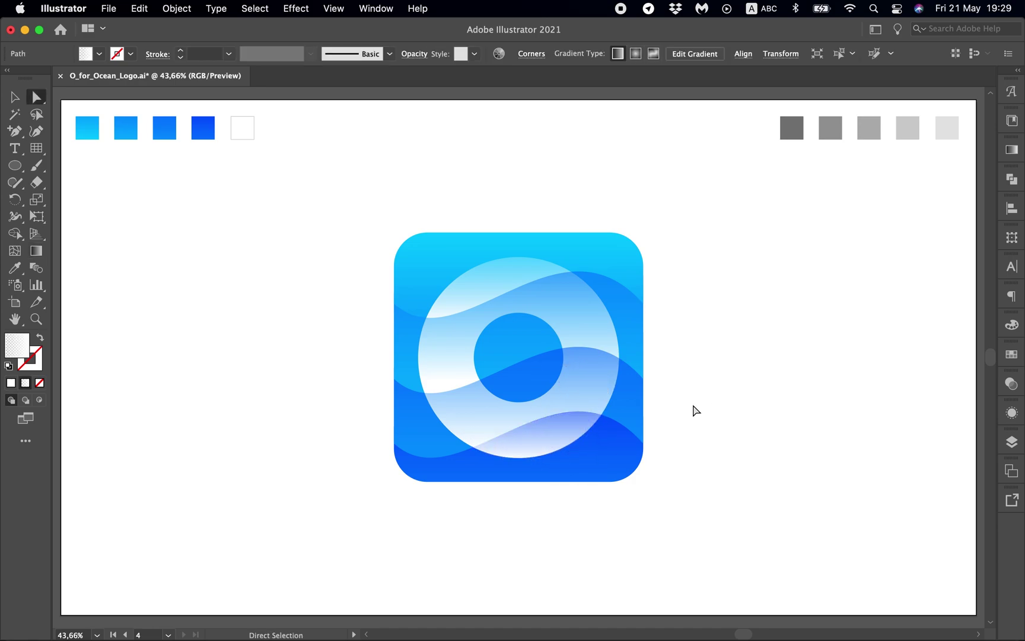
left_click(731, 352)
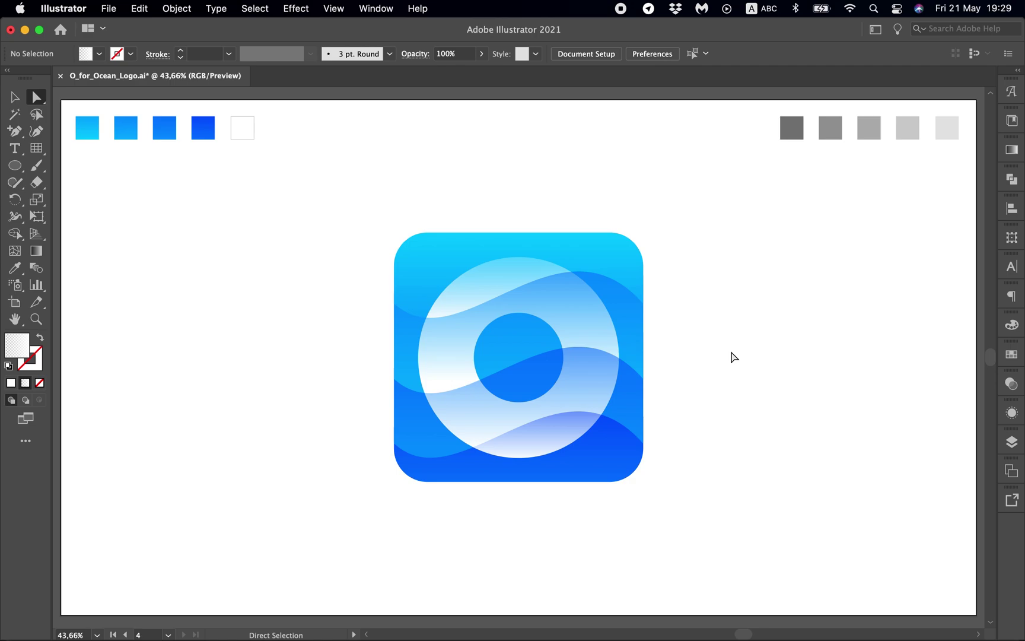
Duplicate the whole blue logo horizontally so the copy stands beside the original with a gap between them.
key("v")
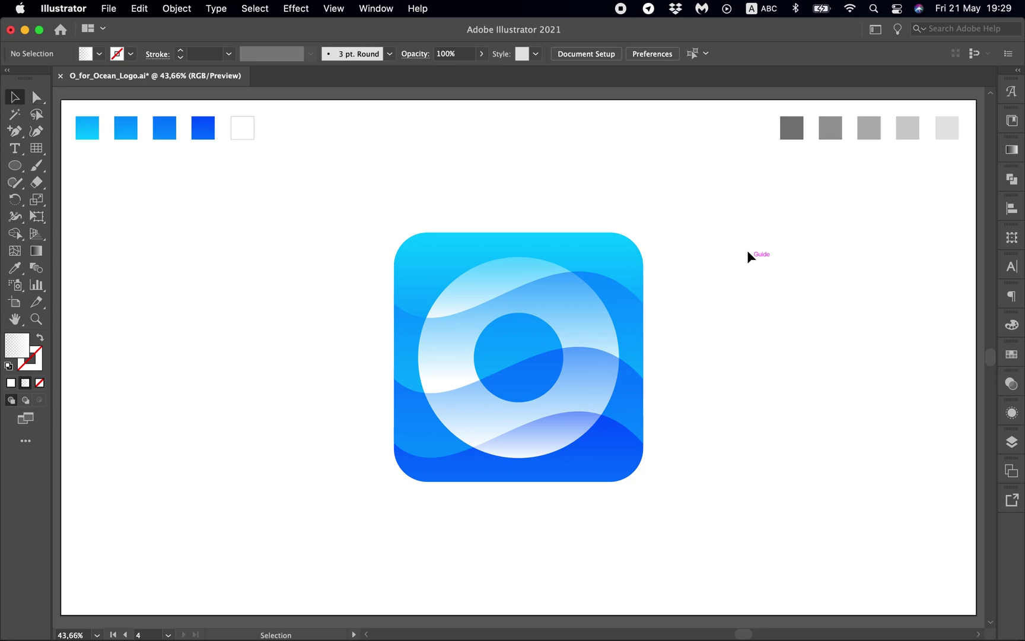
left_click_drag(736, 215, 364, 499)
left_click_drag(496, 385, 627, 382)
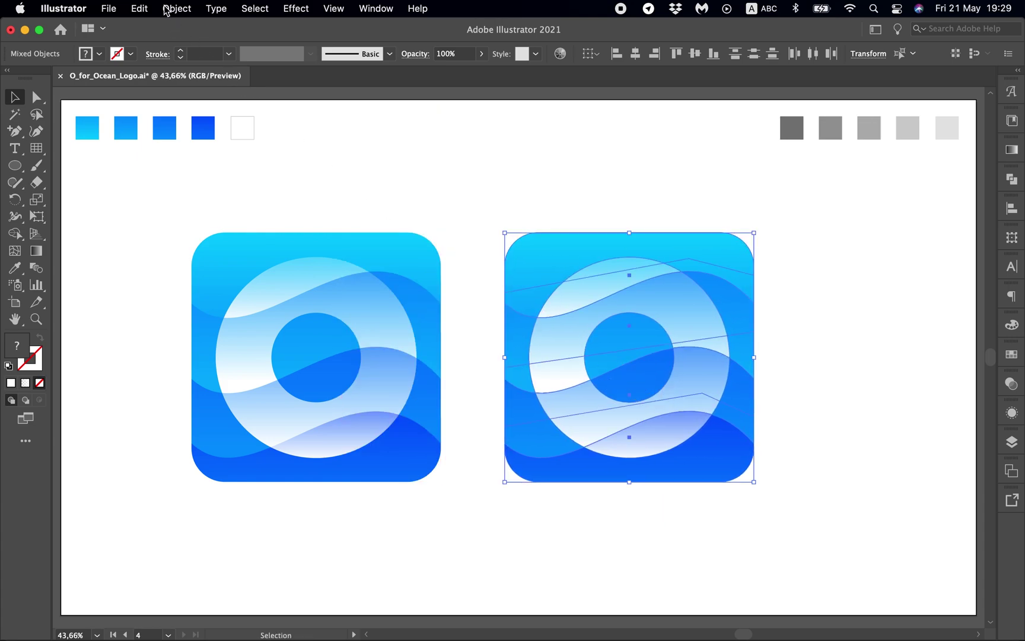
Convert the duplicated logo's colours to grayscale.
left_click(137, 10)
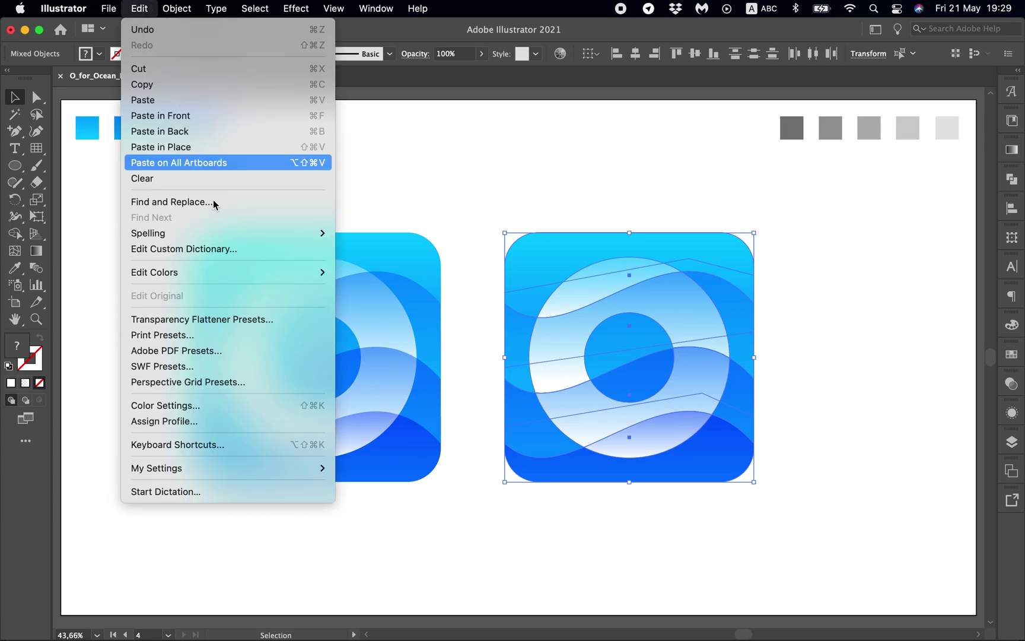
mouse_move(250, 274)
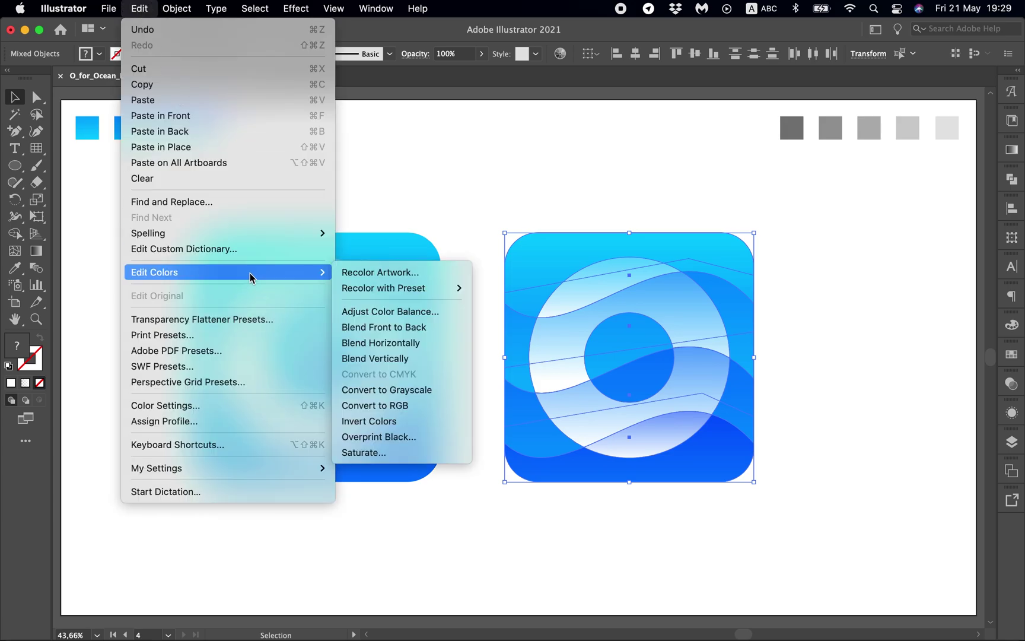
left_click(385, 391)
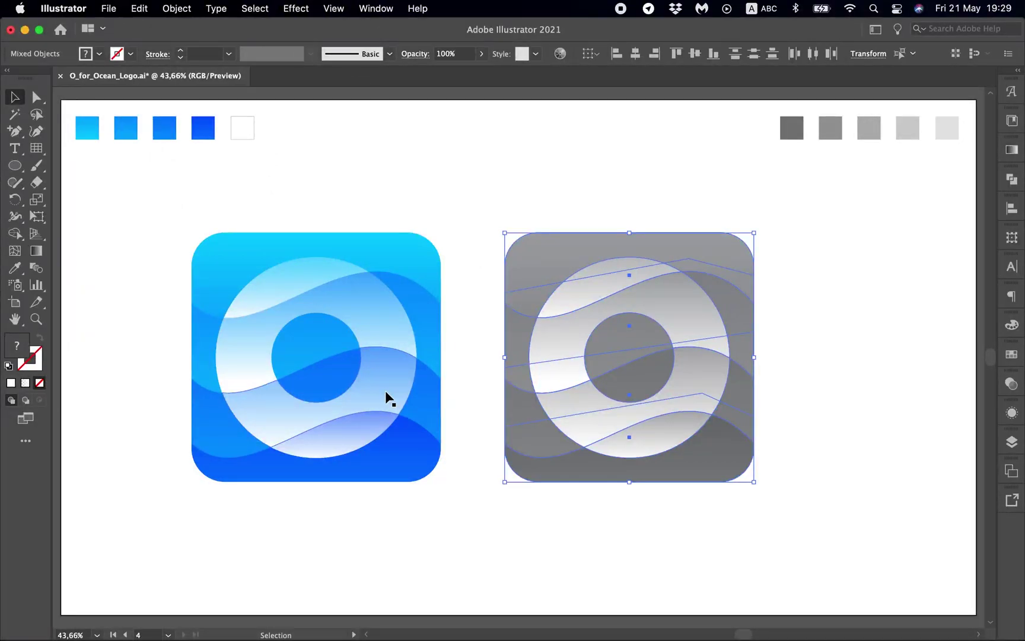
Saturate the grayscale logo's colours with an intensity of 20%, with the preview enabled.
left_click(146, 12)
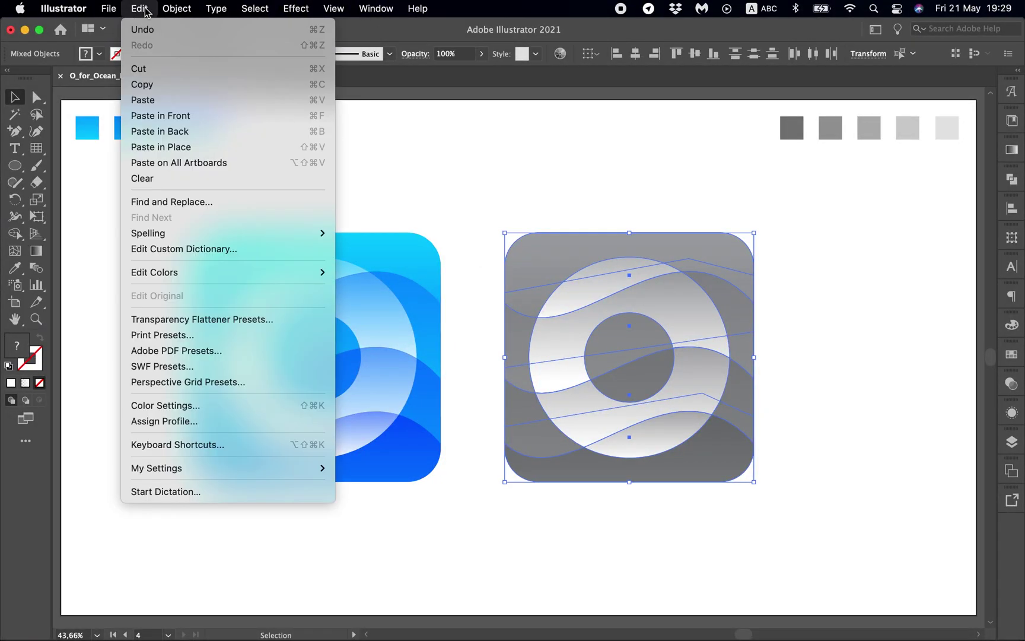
mouse_move(188, 272)
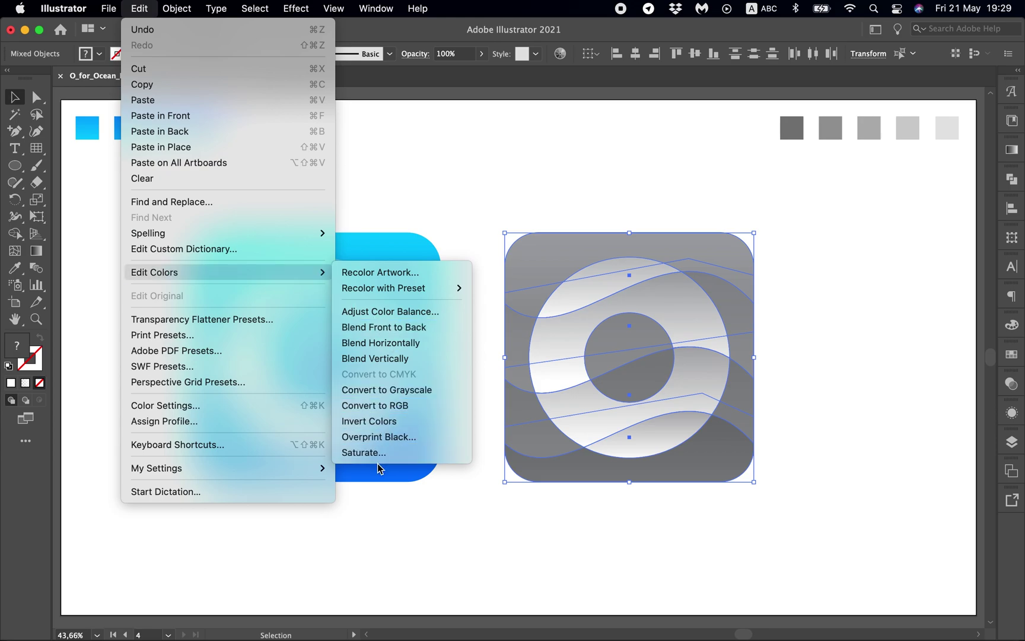
left_click(364, 452)
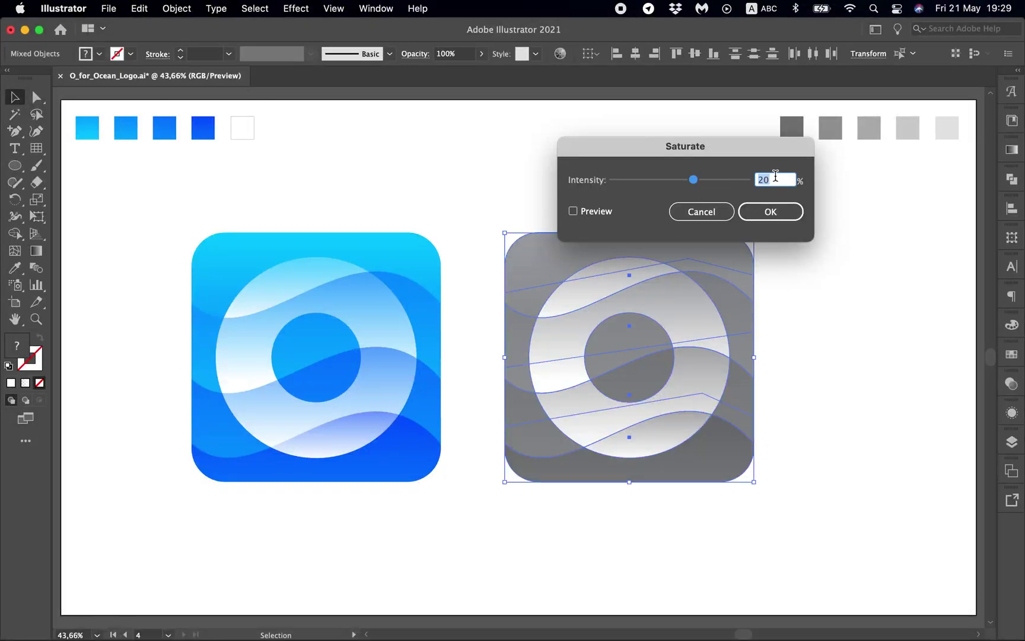
left_click(574, 212)
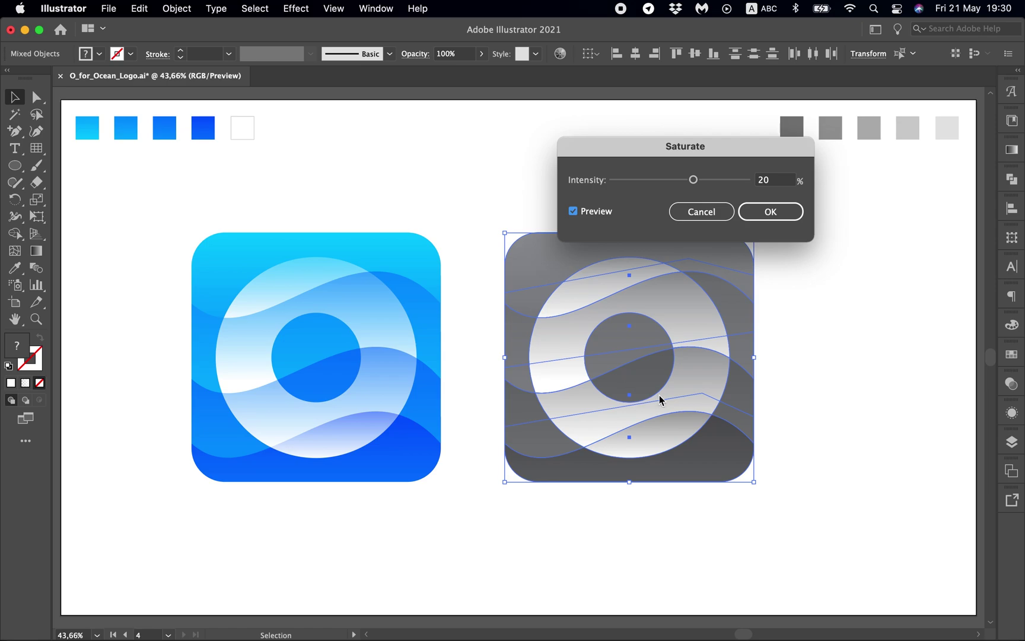
left_click(771, 212)
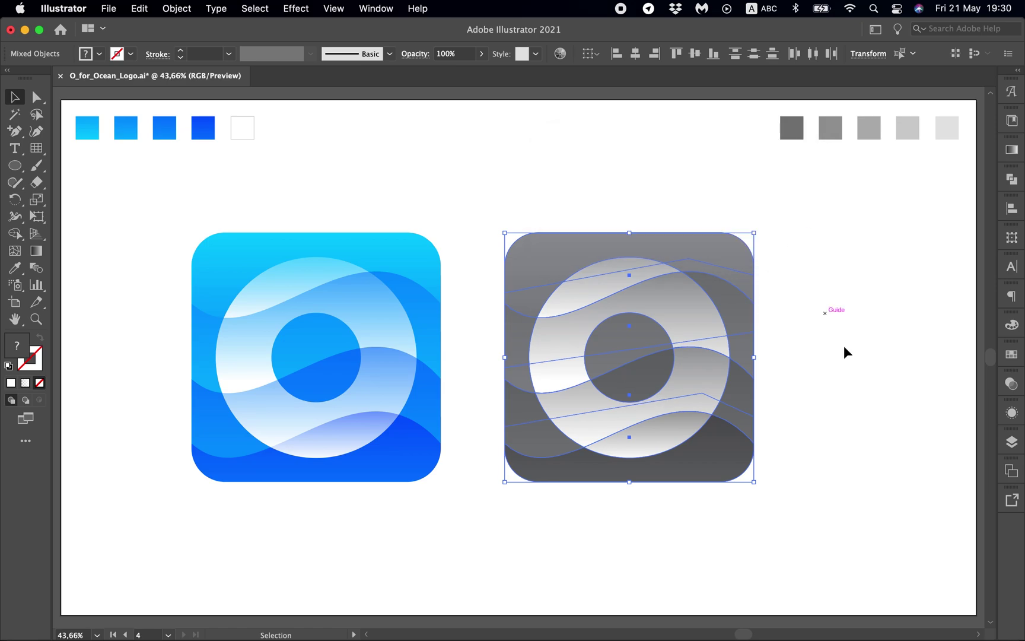
left_click(850, 356)
Lower the transparent end of the gradient on the grayscale logo's second ring piece to darken its upper part.
key("a")
left_click(690, 325)
key("g")
left_click(630, 258)
mouse_move(631, 264)
left_mouse_down()
mouse_move(633, 251)
mouse_move(629, 263)
left_mouse_up()
key("a")
left_click(812, 291)
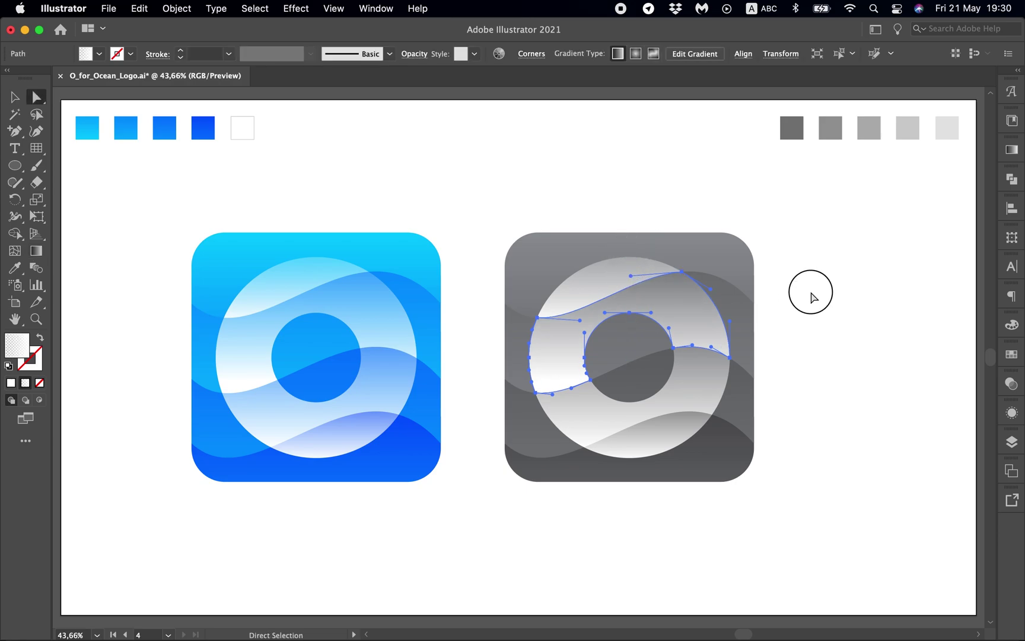
Lower the transparent end of the gradient slightly on the grayscale logo's third ring piece.
left_click(686, 378)
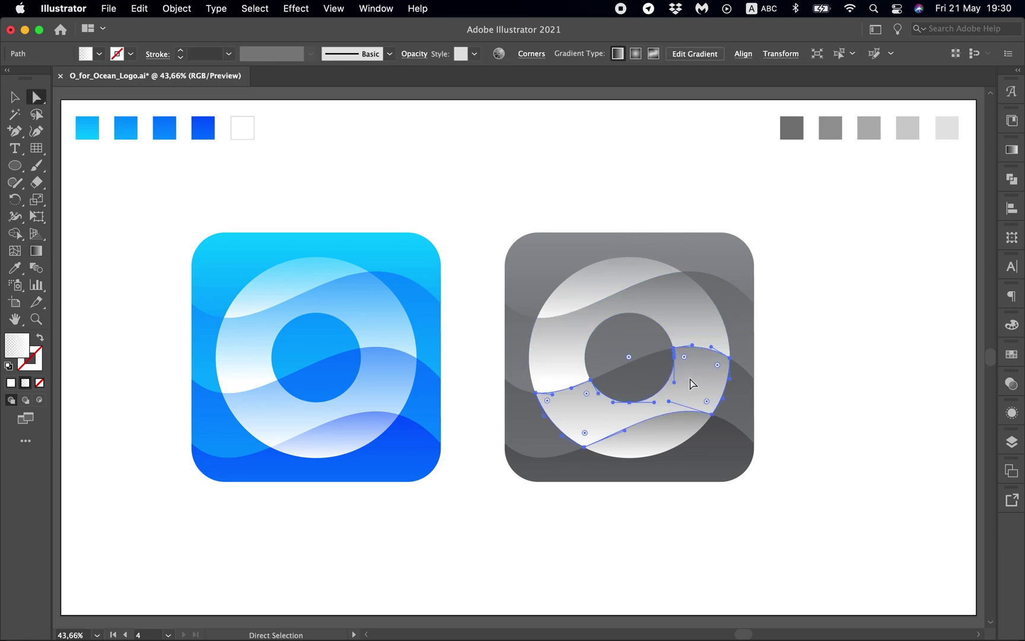
key("g")
left_click(632, 295)
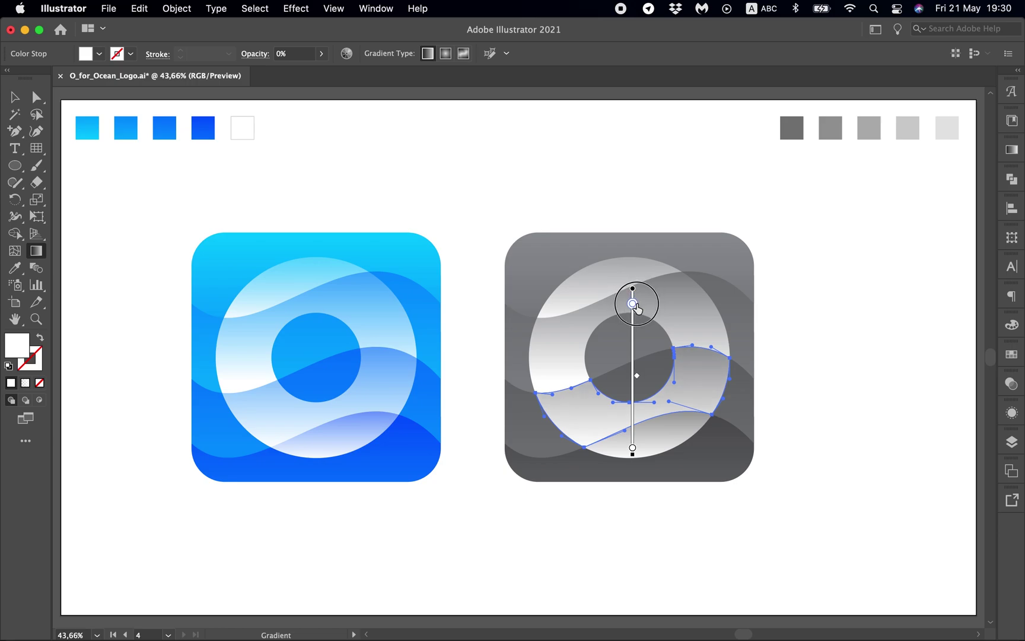
key("a")
left_click(791, 350)
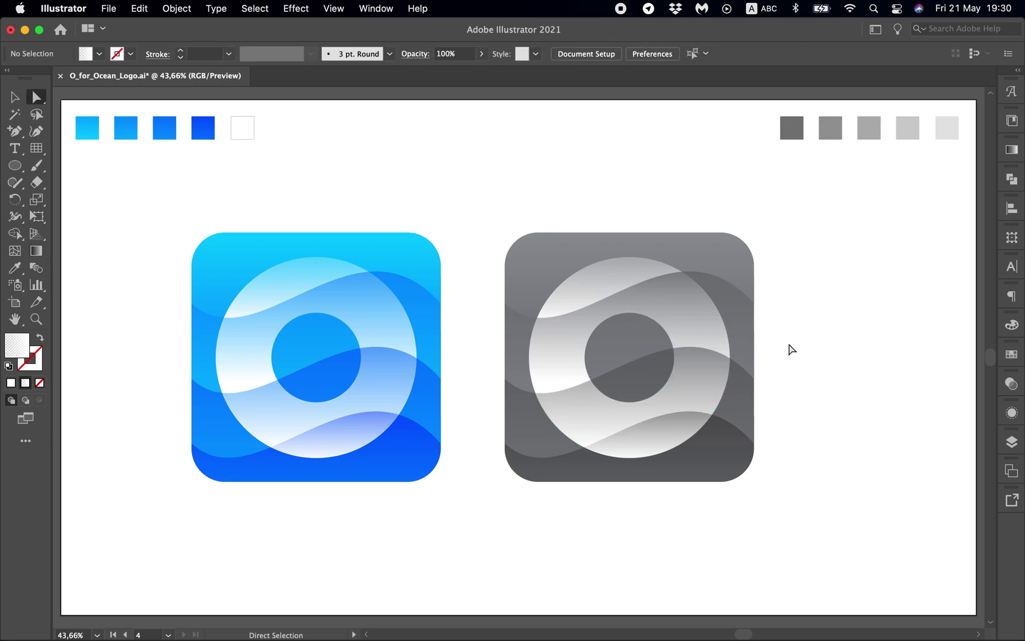